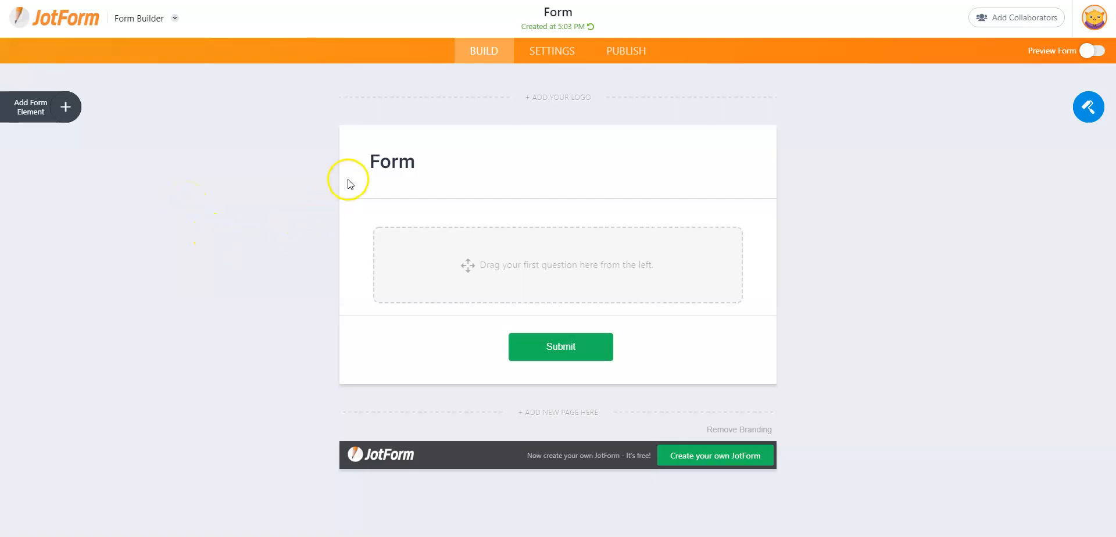
- Change the form heading to "Expand Your Skills - Vet Practice Registration Form"
double_click(385, 161)
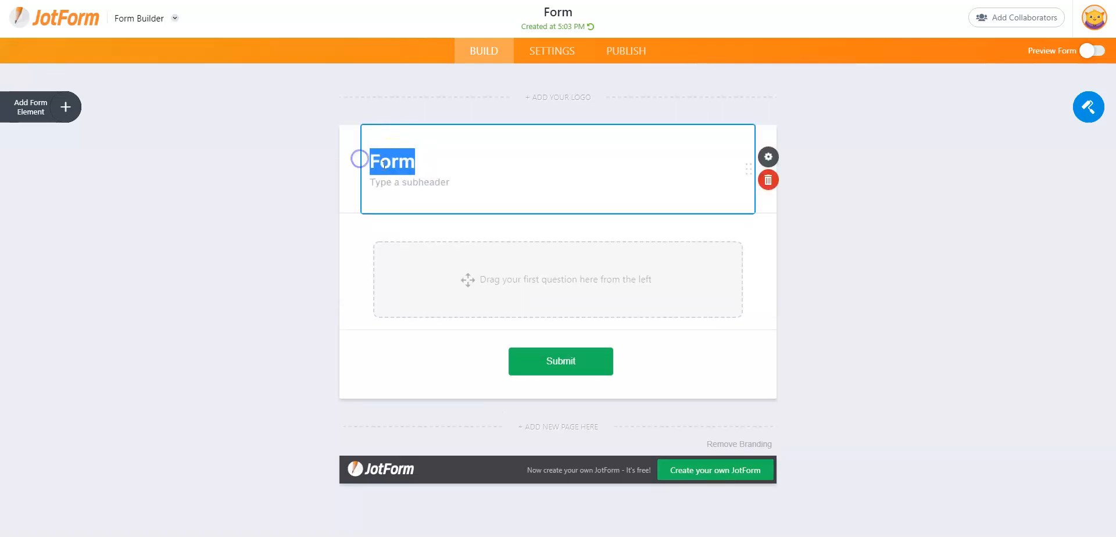
type("Expand Your SKi")
key("BackSpace")
key("BackSpace")
type("kills - V")
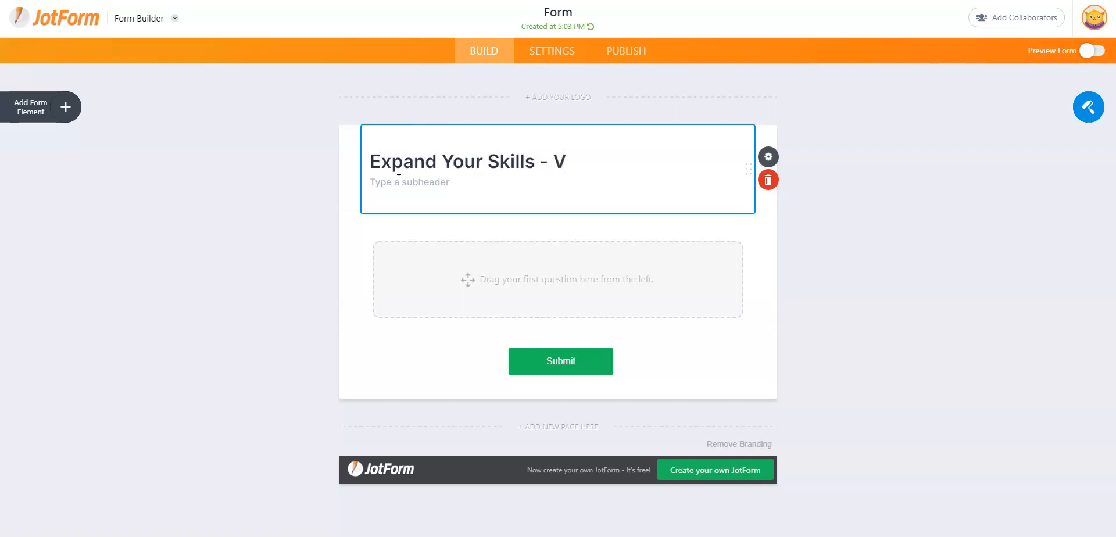
type("et Practive")
key("BackSpace")
type("ce Registra")
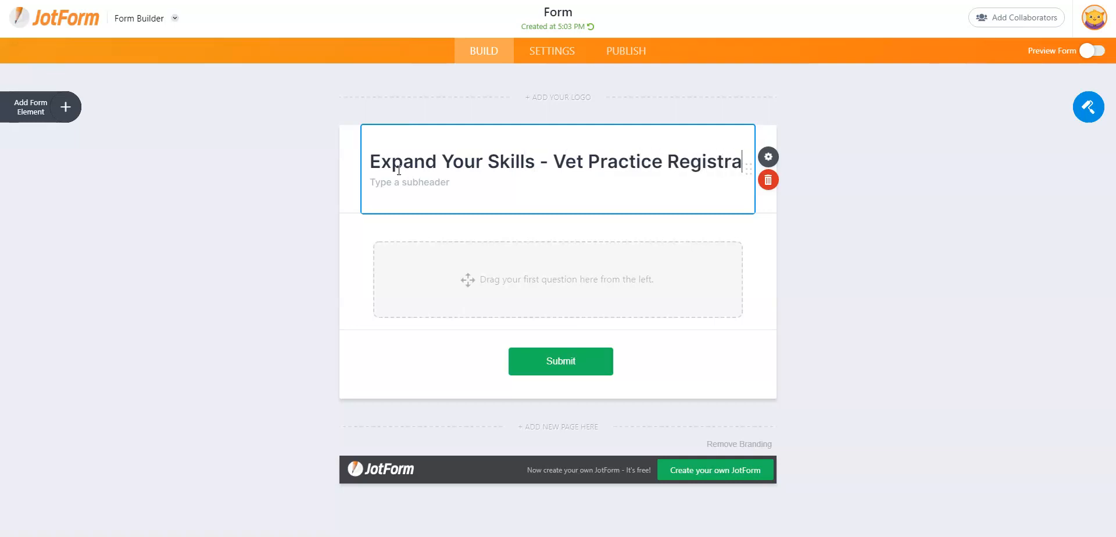
type("tion Form")
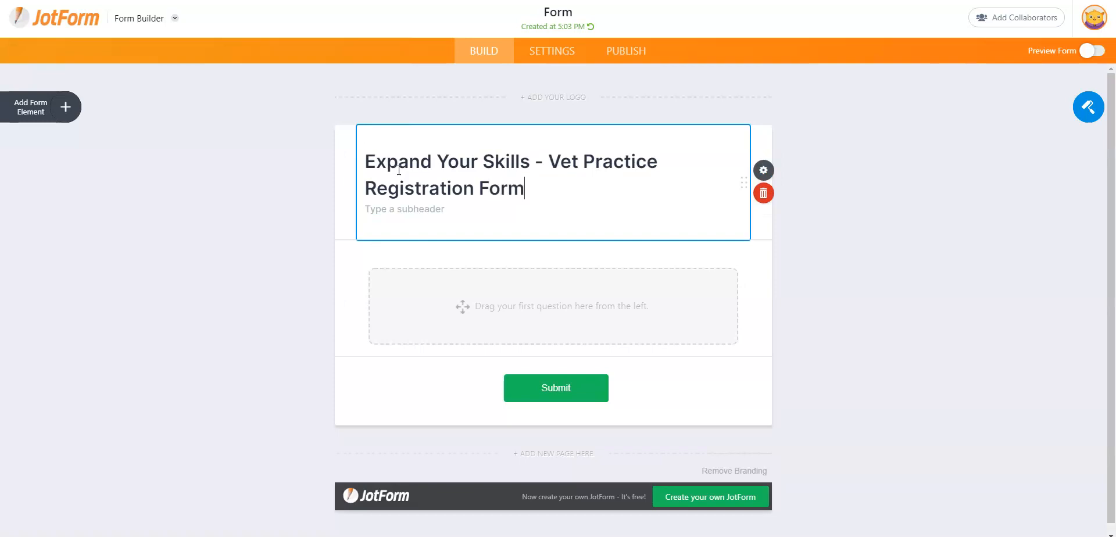
left_click(279, 245)
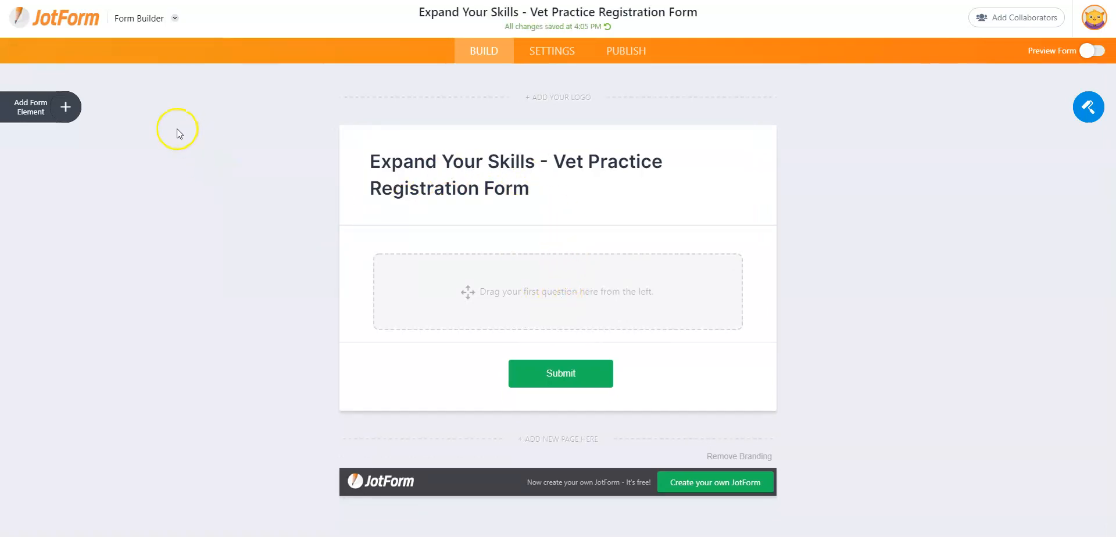
- Add Full Name, Email, Phone and Address fields to the form, one below the other in that order
left_click(58, 107)
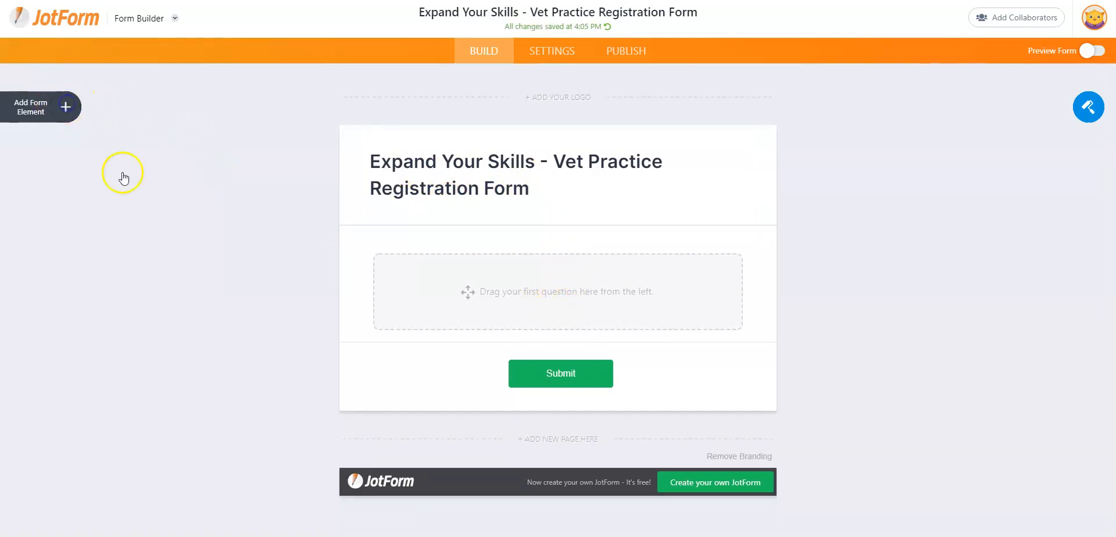
left_click(64, 171)
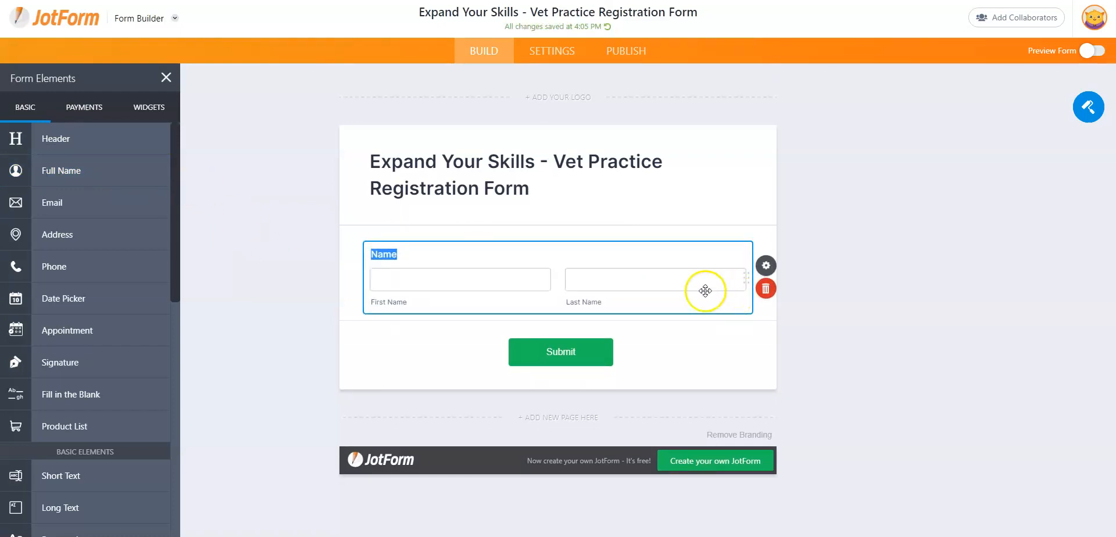
left_click_drag(58, 203, 487, 333)
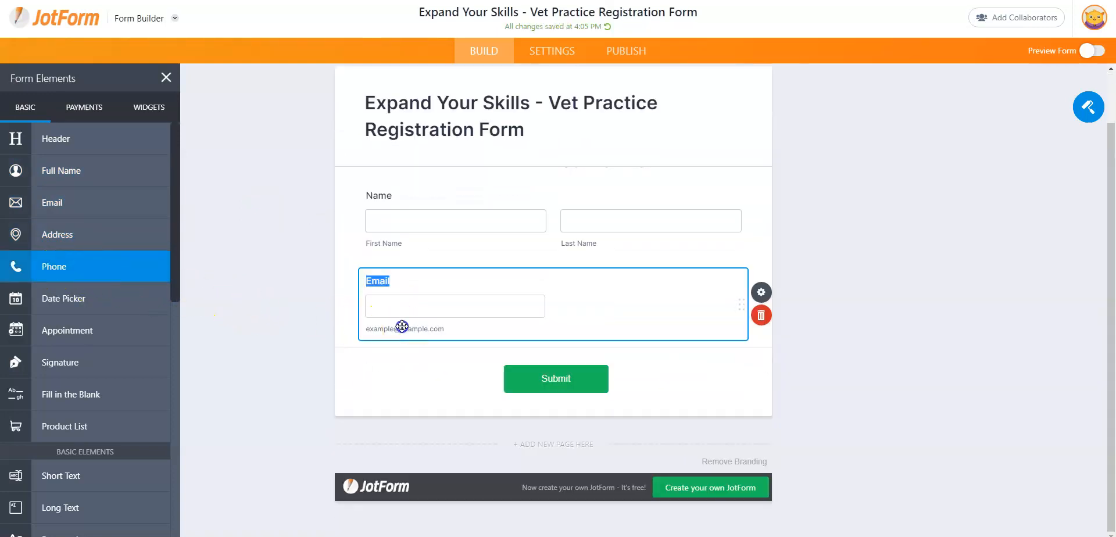
left_click_drag(500, 352, 543, 294)
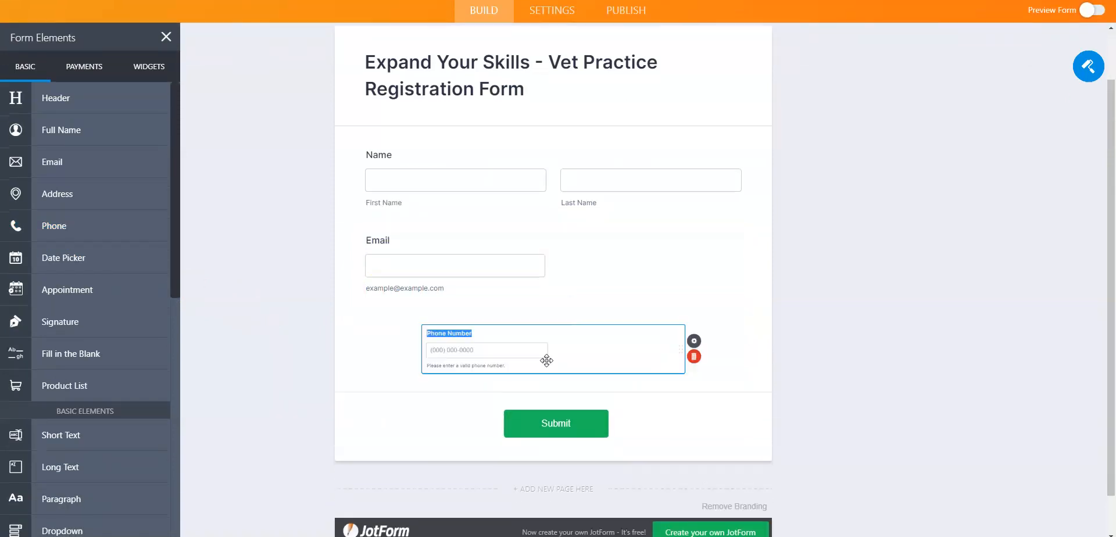
left_click_drag(68, 199, 557, 365)
scroll(632, 179, "down", 2)
scroll(630, 179, "up", 5)
- Make the Name field required
left_click(749, 180)
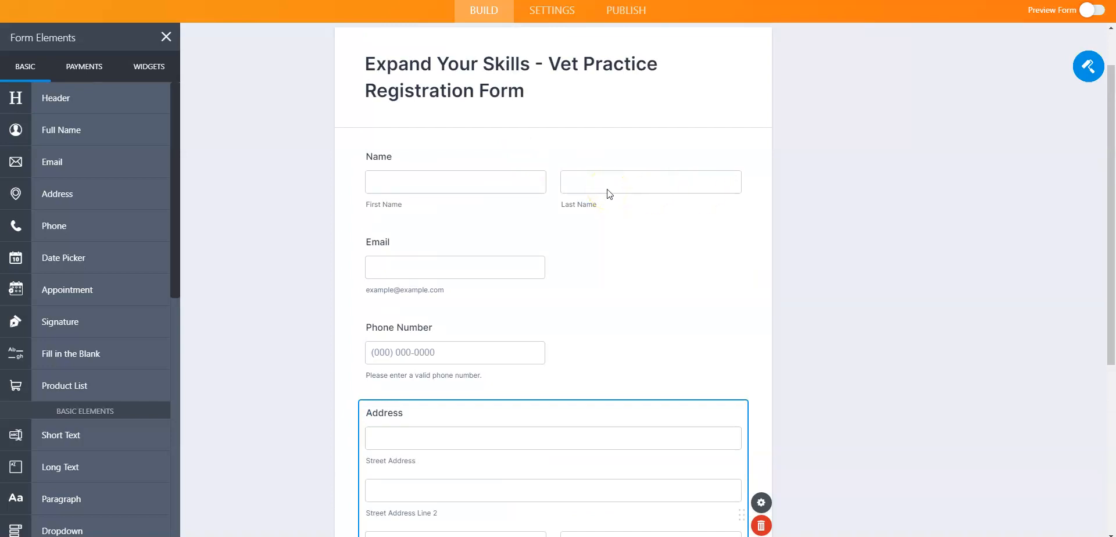
left_click(510, 187)
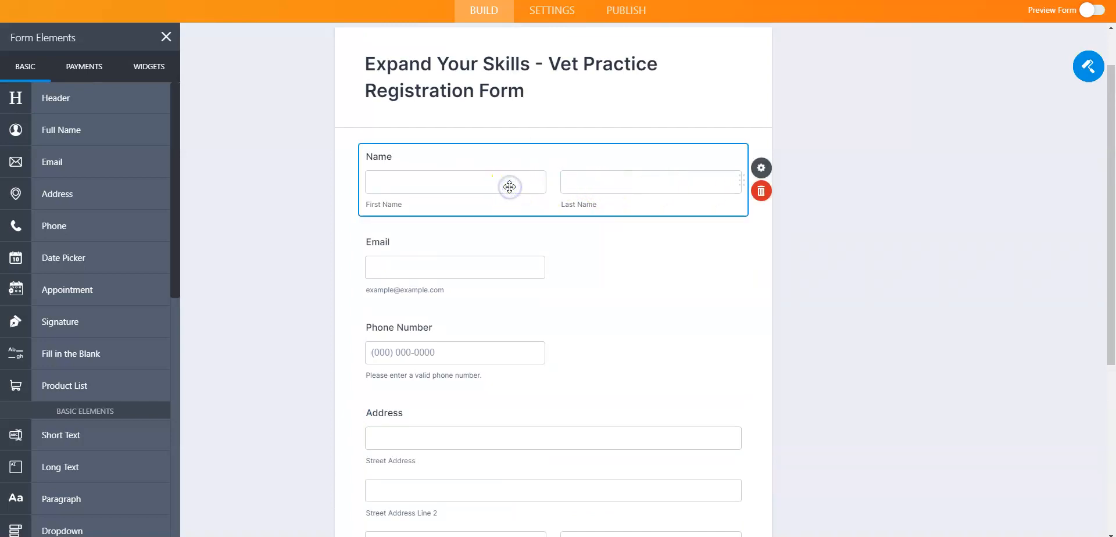
left_click(761, 169)
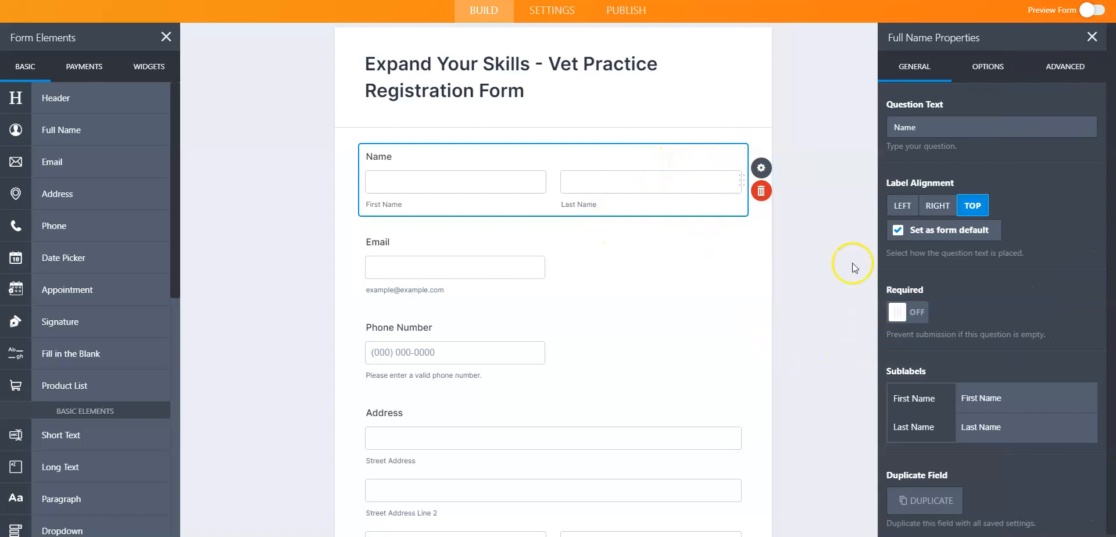
left_click(911, 315)
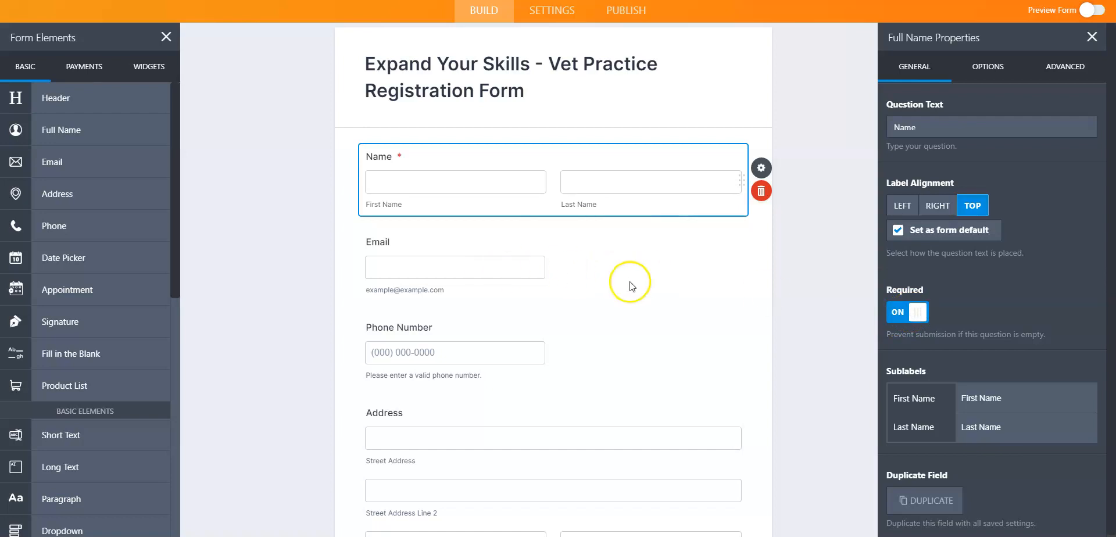
- Make the Phone Number and Address fields required
left_click(556, 361)
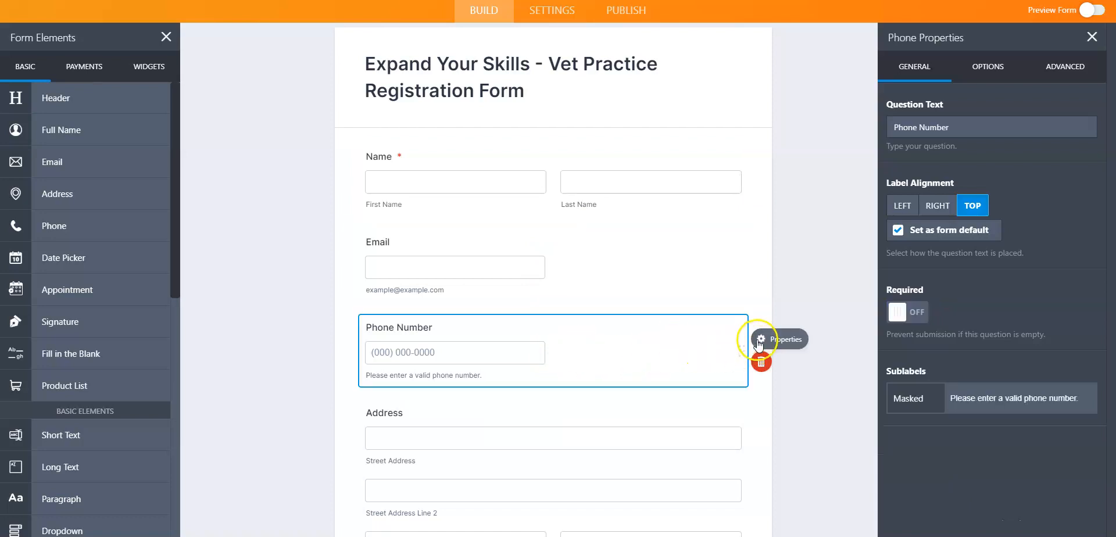
left_click(910, 313)
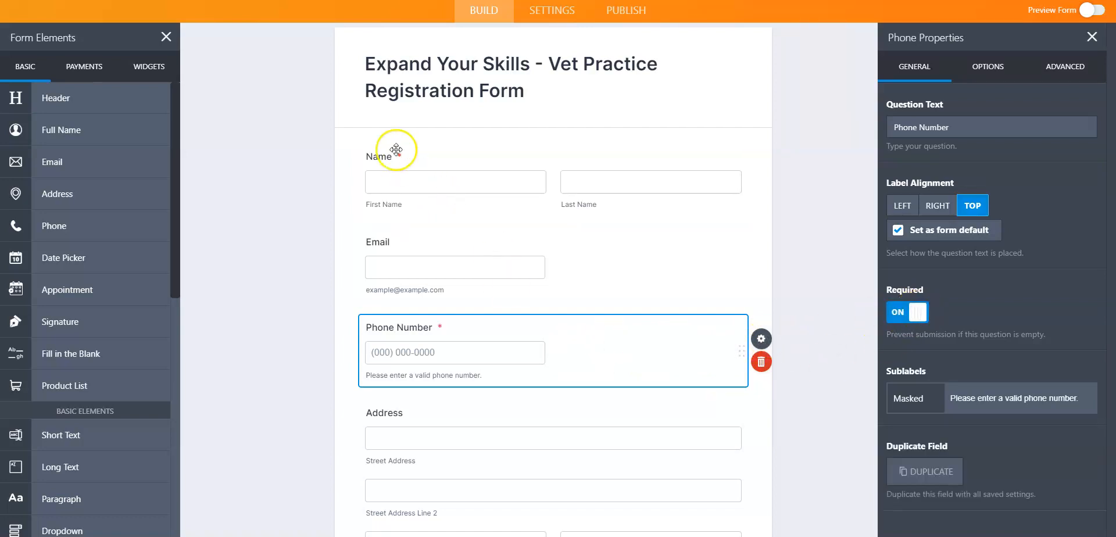
scroll(725, 318, "down", 2)
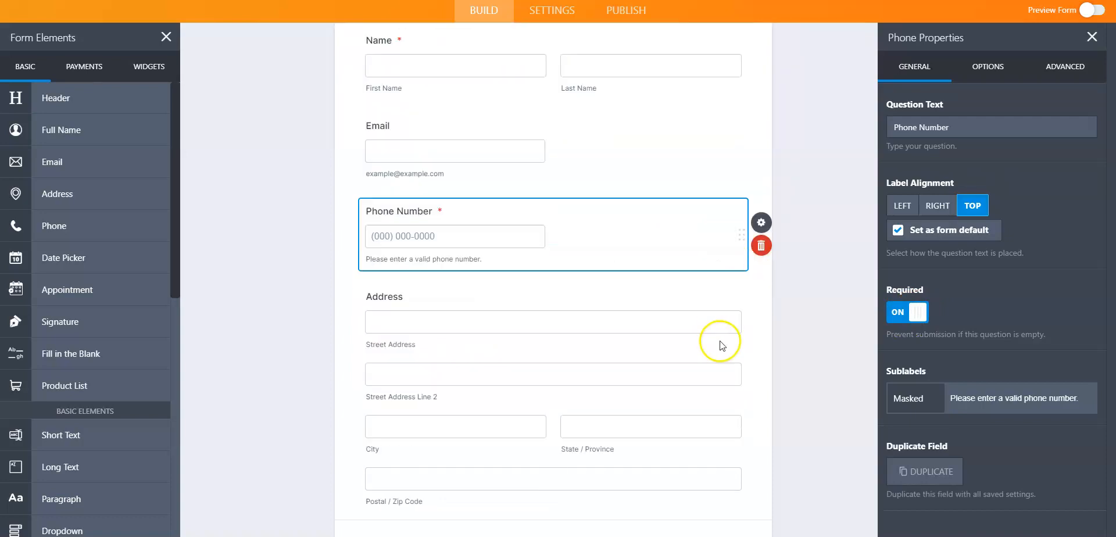
left_click(746, 347)
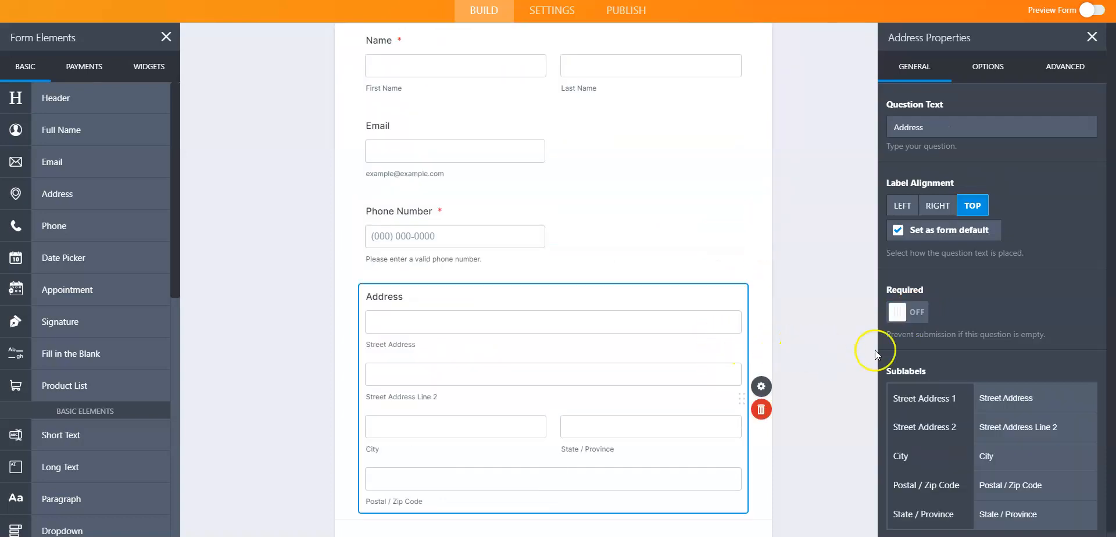
left_click(916, 316)
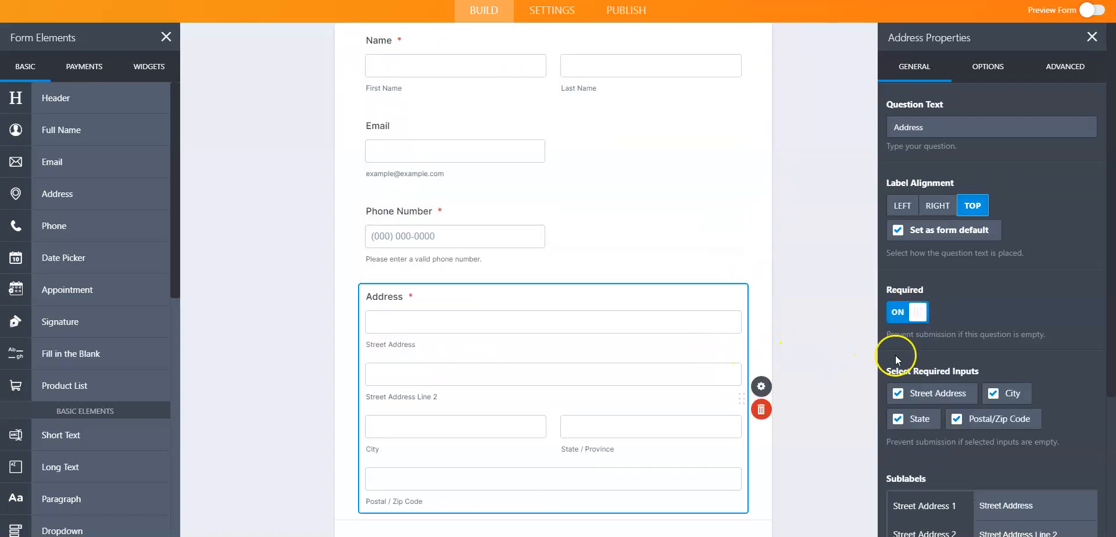
- Add a Single Choice question below the Address field, at the end of the form
scroll(832, 276, "down", 2)
scroll(822, 273, "down", 1)
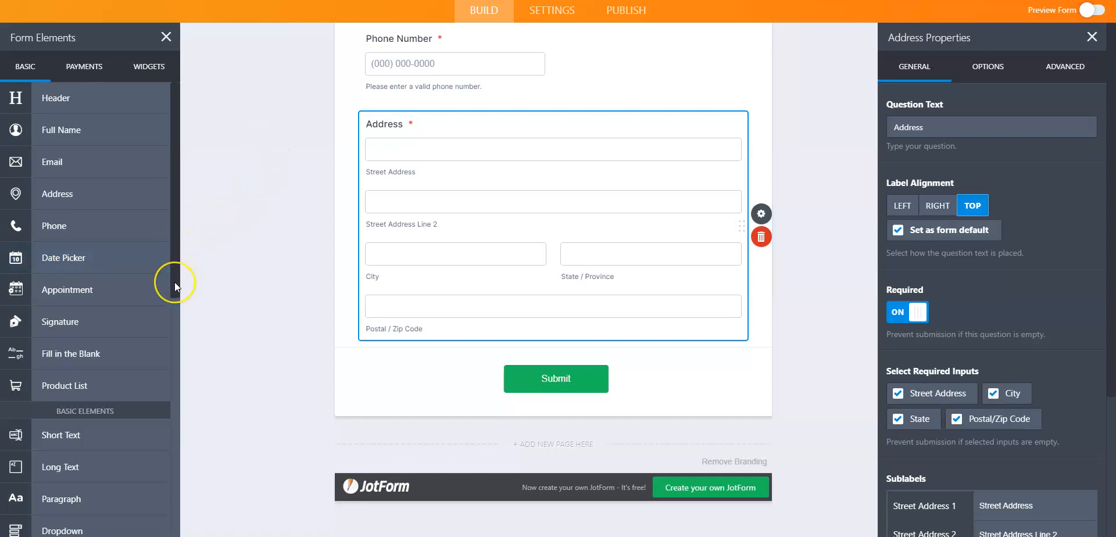
left_click(166, 259)
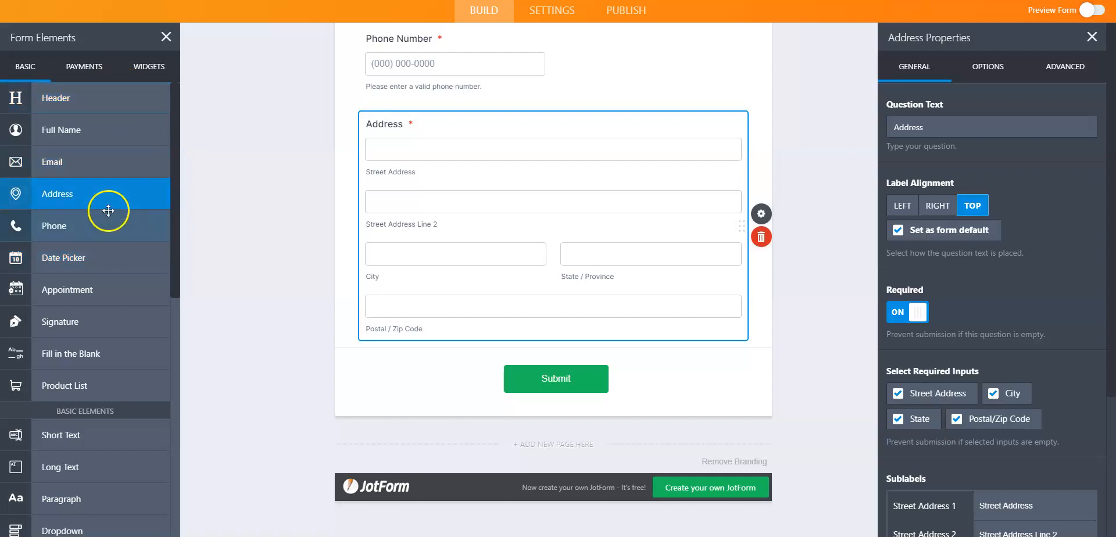
scroll(108, 222, "down", 3)
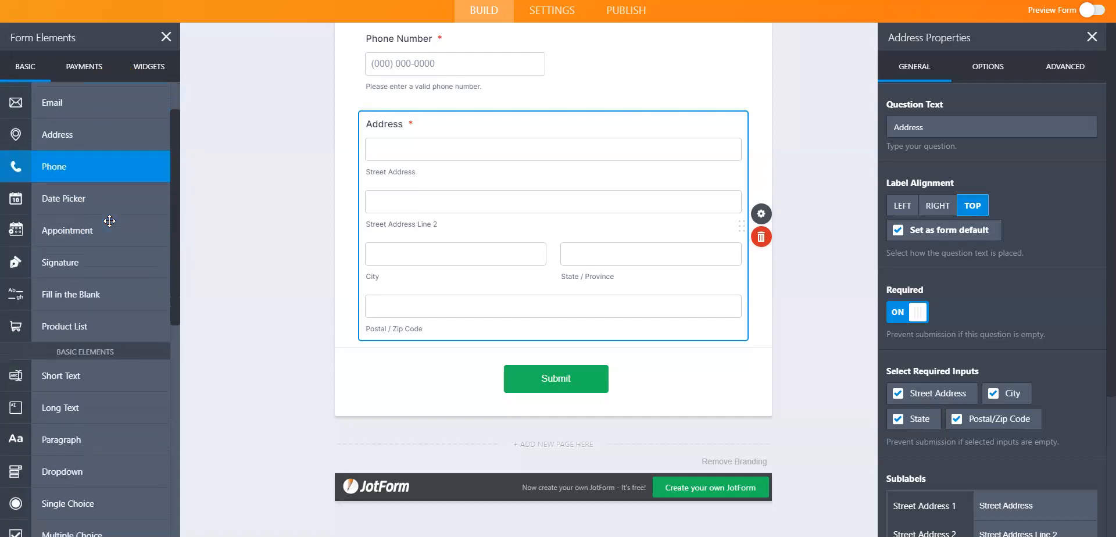
scroll(109, 221, "down", 2)
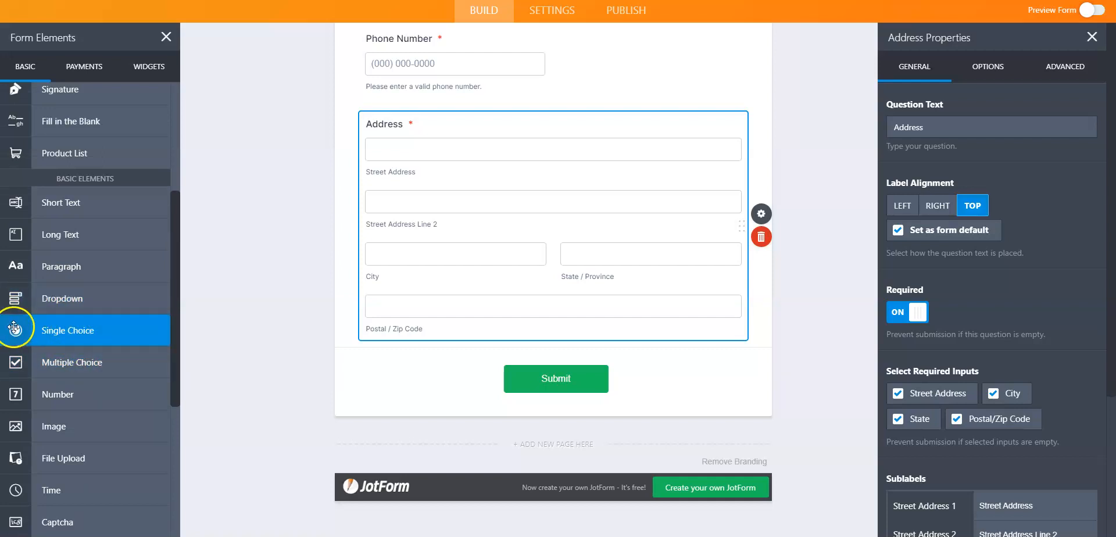
left_click_drag(53, 333, 411, 357)
scroll(497, 381, "down", 2)
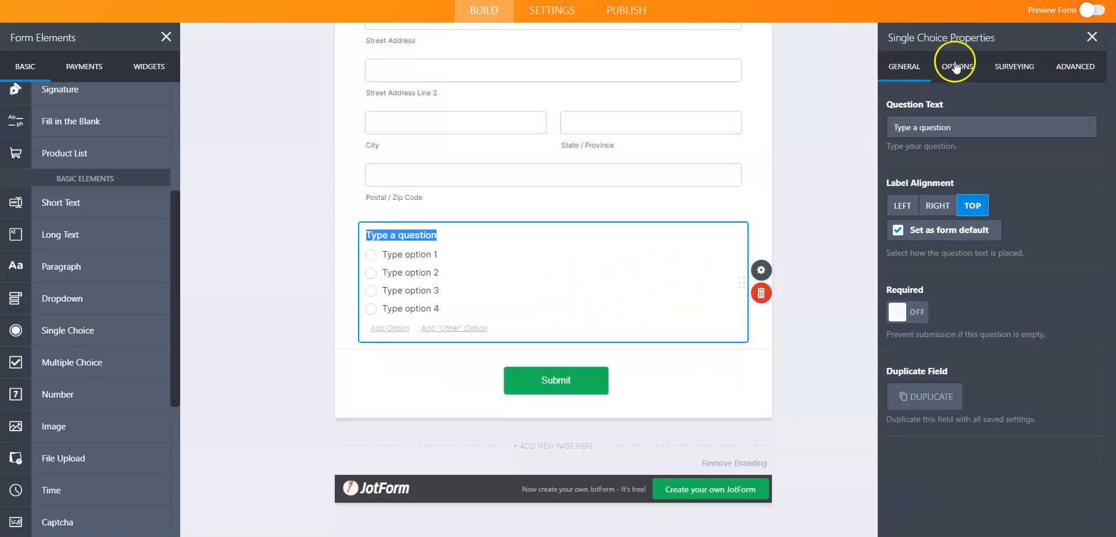
- Make the single choice question required and set its question text to "What Pet do you have?"
left_click(922, 314)
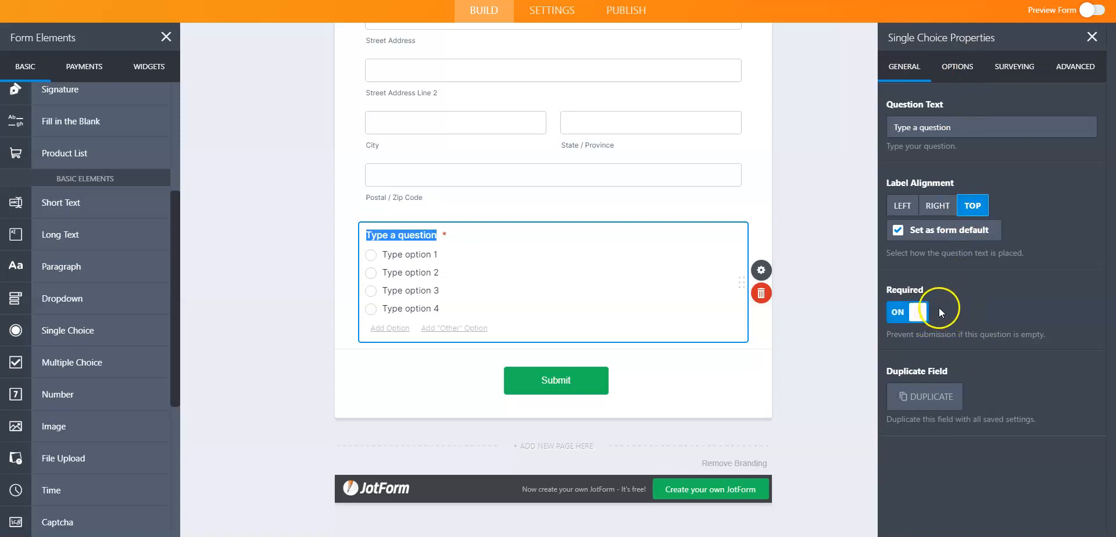
left_click_drag(957, 128, 857, 123)
type("W")
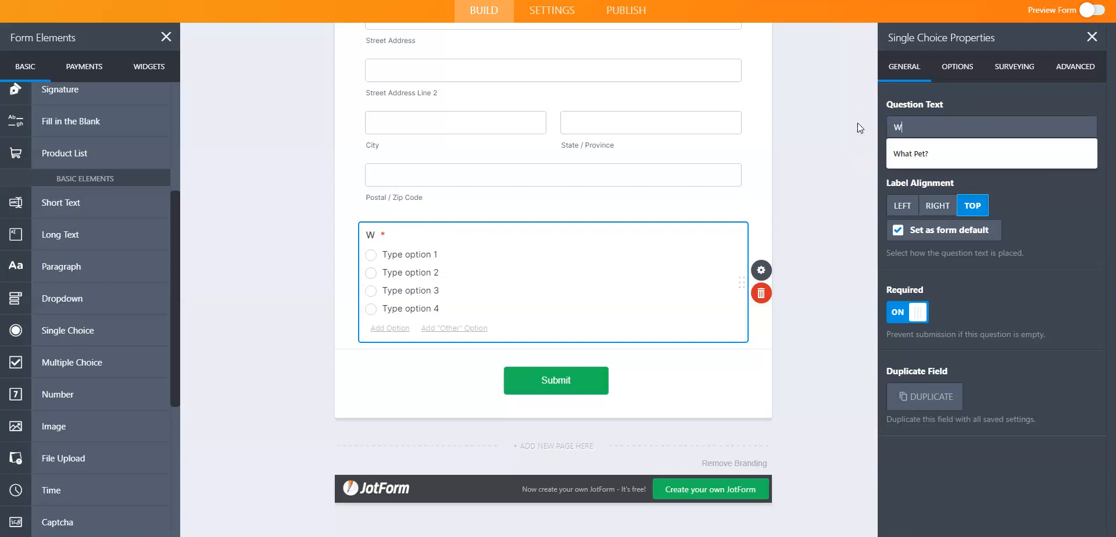
type("hat Pet do you have?")
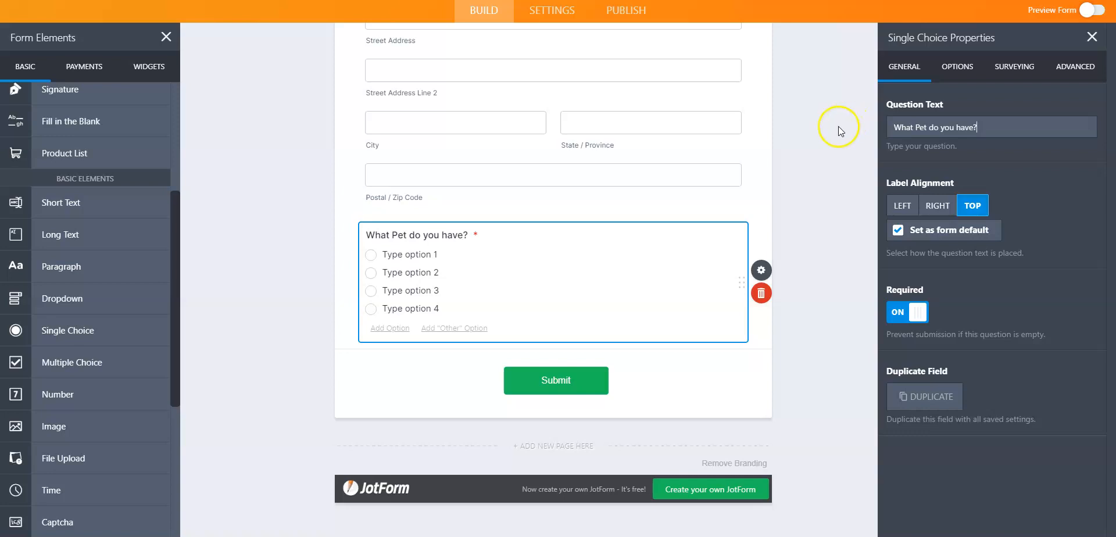
- Replace the pet question's placeholder options with Dog, Cat, Horse, Rabbit, Snake and Other
left_click(953, 68)
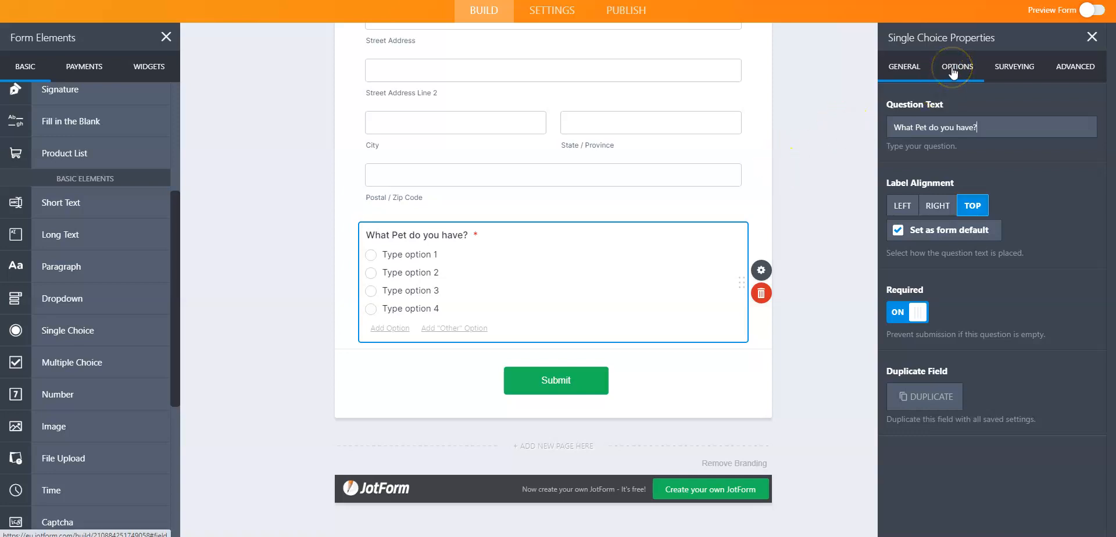
left_click_drag(976, 162, 885, 104)
key("BackSpace")
type("Dog")
key("Return")
type("Cat")
key("Return")
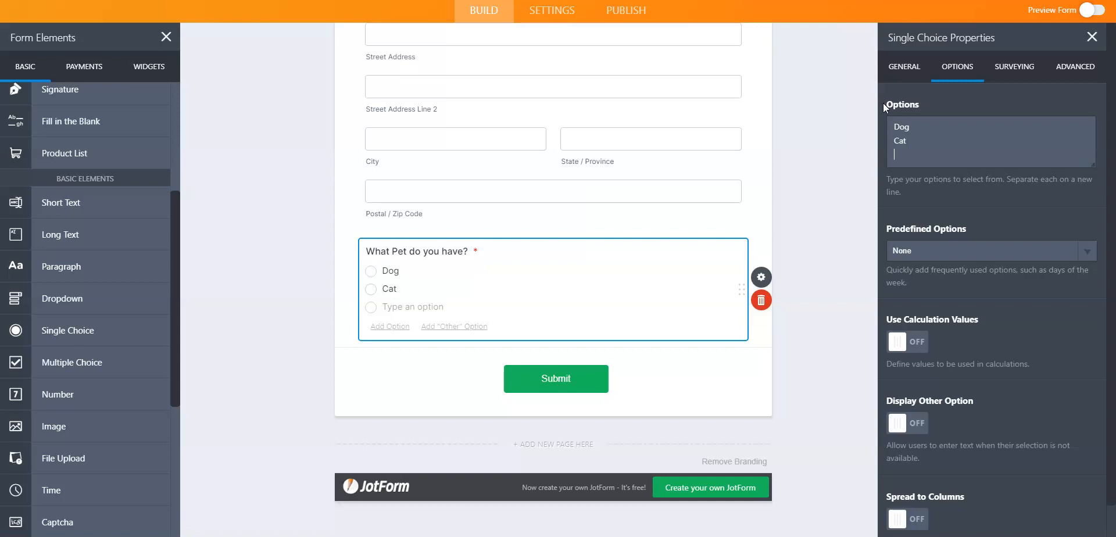
type("Horse")
key("Return")
type("Rabi")
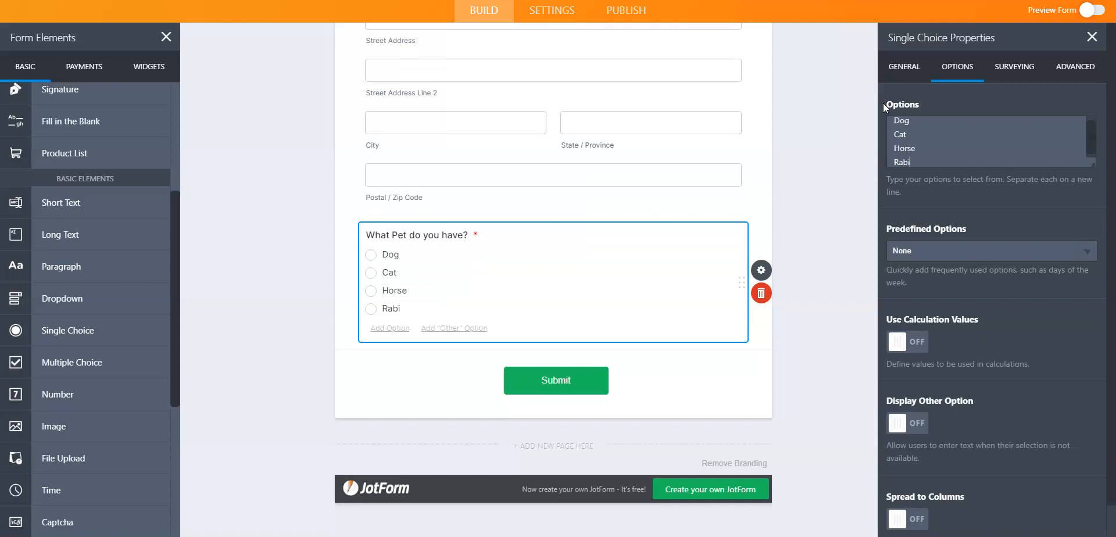
type("bt")
key("Return")
type("S")
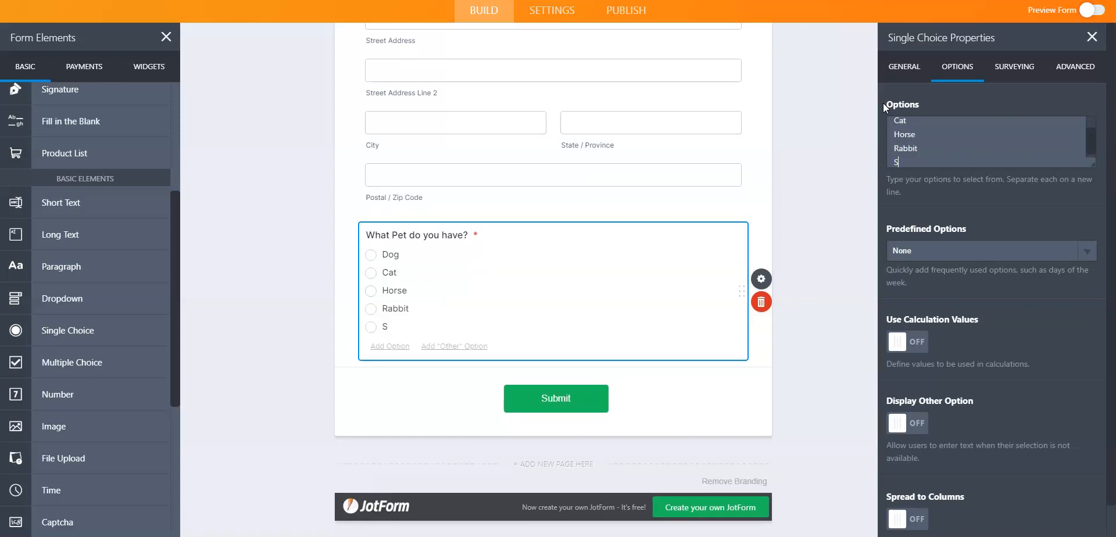
type("nake")
key("Return")
type("Other")
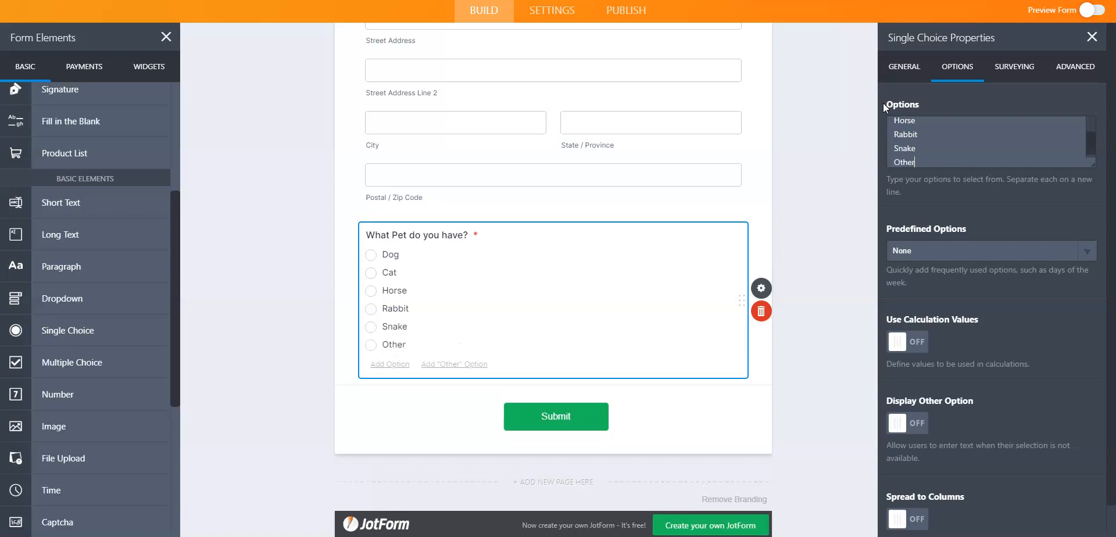
left_click(849, 215)
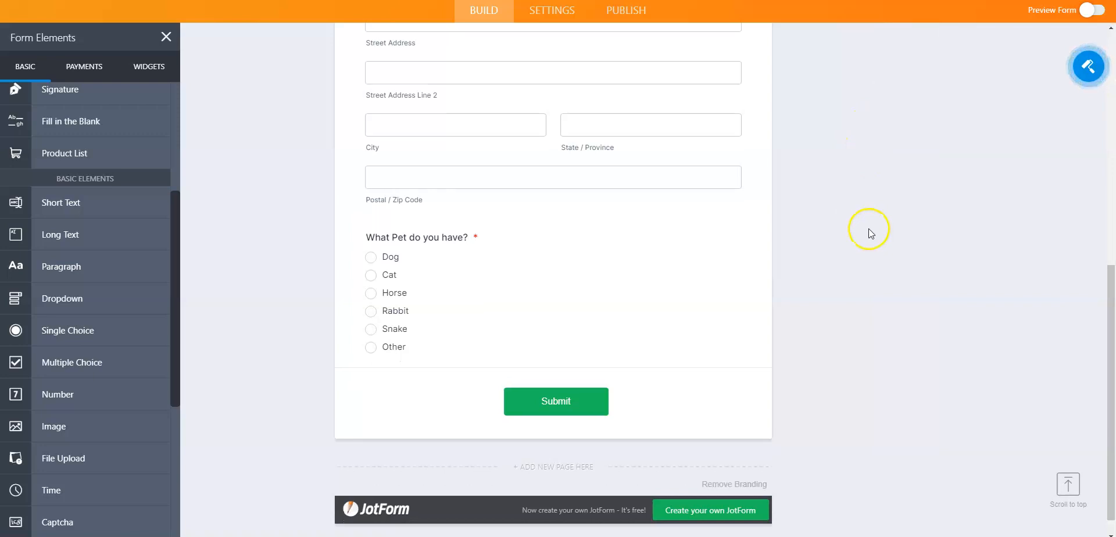
- Review the Address and pet question part of the form and look through the list of available widgets
scroll(644, 98, "up", 1)
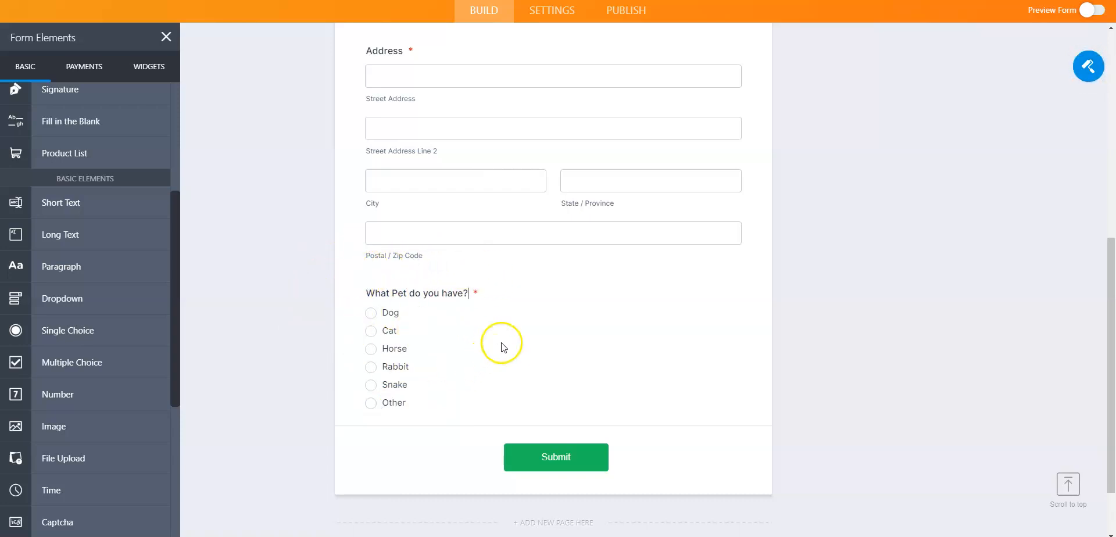
scroll(499, 345, "up", 2)
scroll(545, 283, "down", 2)
left_click(153, 70)
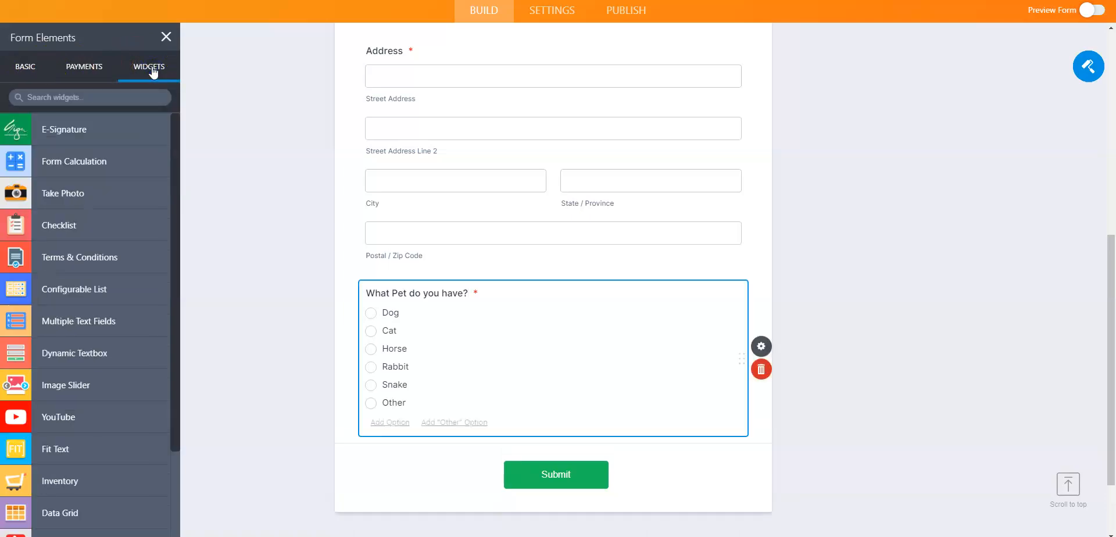
scroll(172, 227, "down", 3)
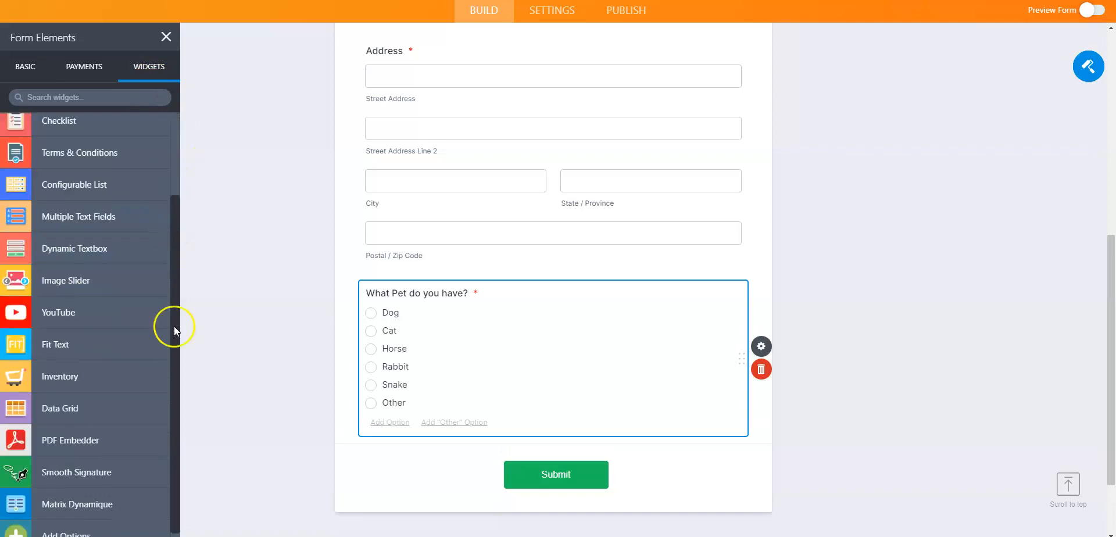
scroll(170, 324, "up", 2)
scroll(150, 244, "down", 20)
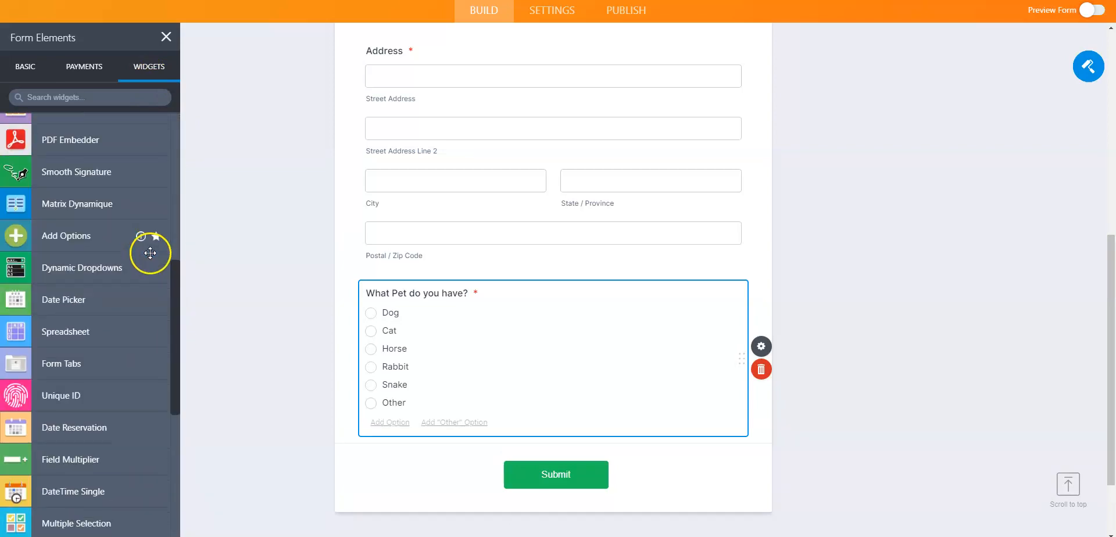
scroll(152, 256, "down", 15)
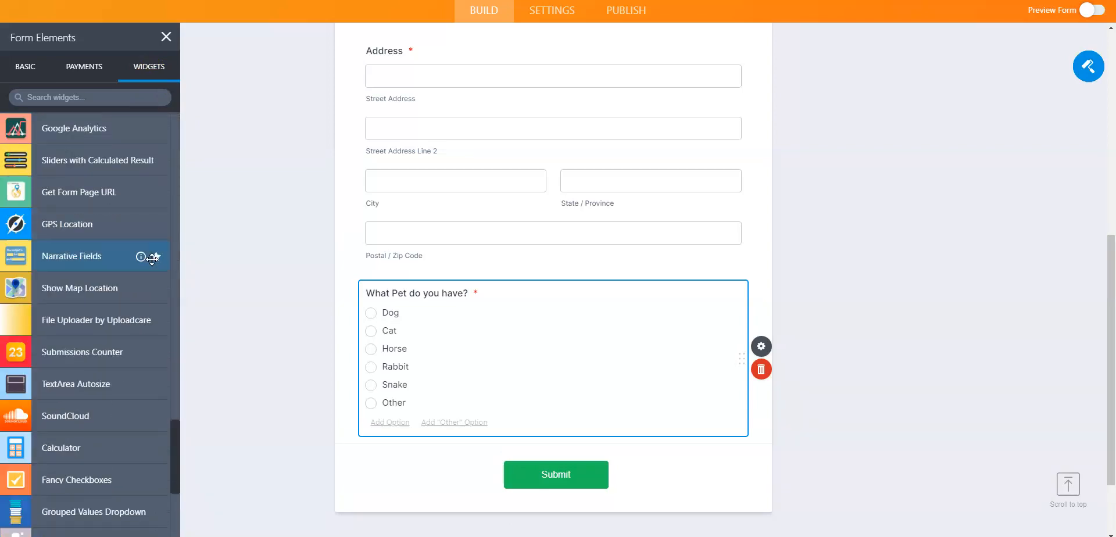
mouse_move(175, 446)
left_mouse_down()
mouse_move(159, 353)
mouse_move(154, 113)
left_mouse_up()
- Search the widgets for "image" and add an Image Picker between the Address field and the pet question
left_click(114, 100)
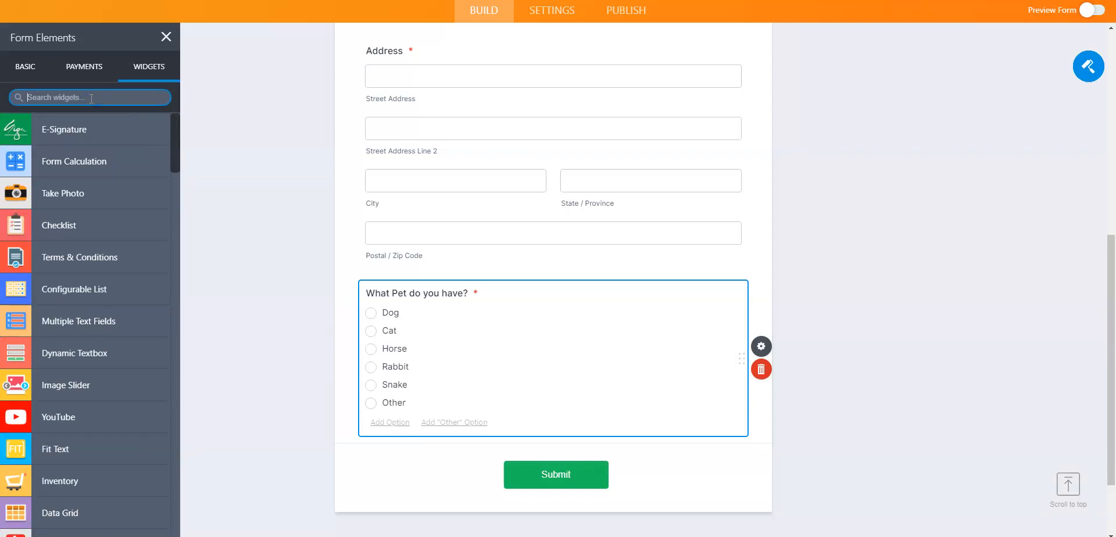
type("imag")
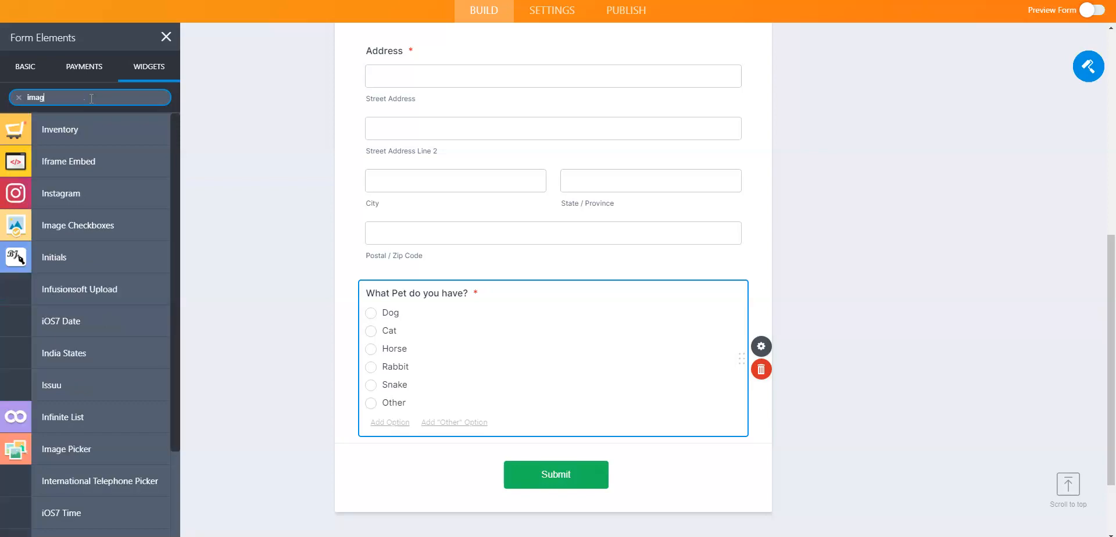
type("e")
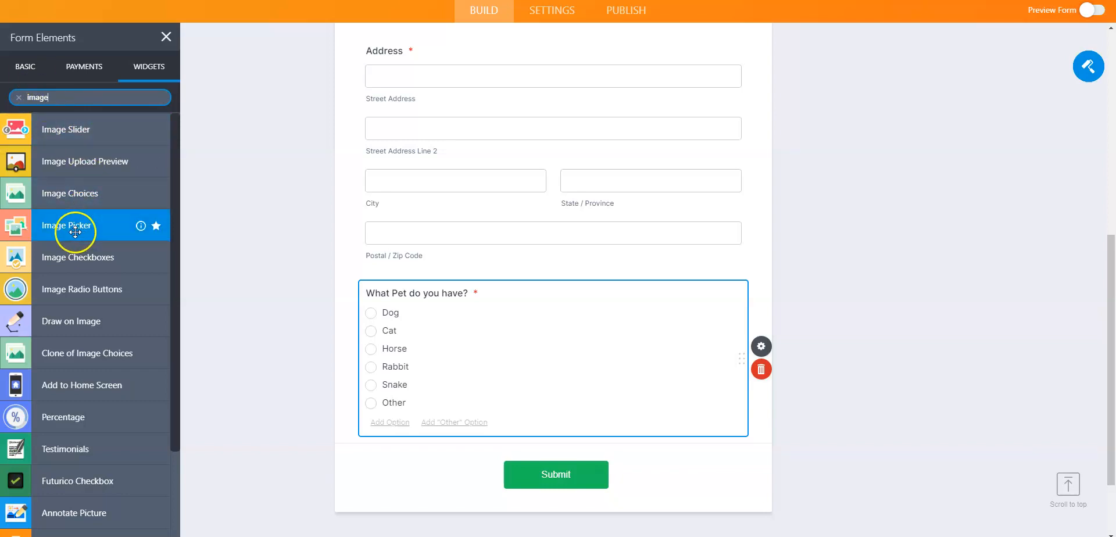
left_click_drag(75, 232, 527, 302)
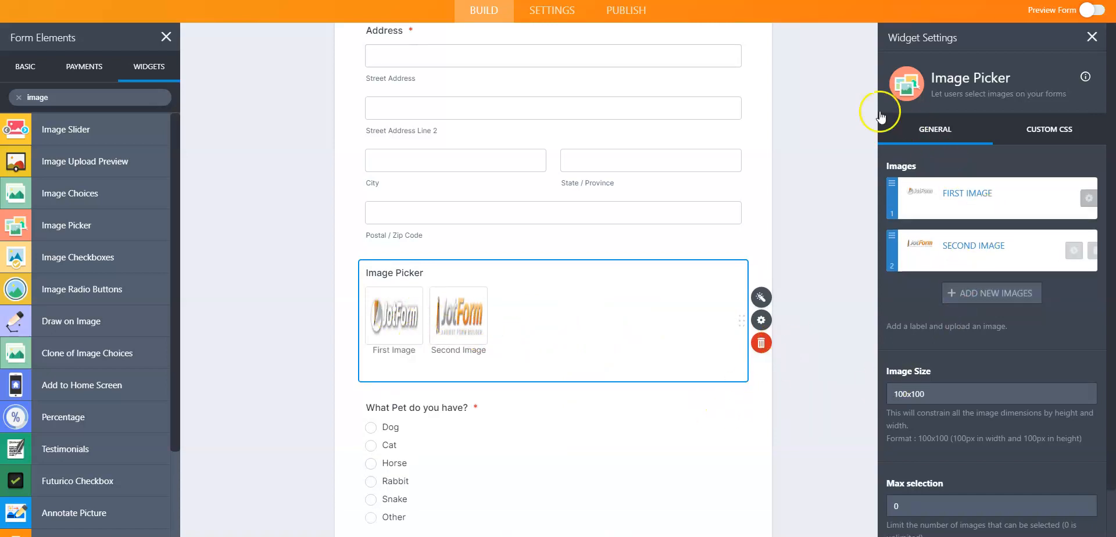
- Delete the Image Picker's two sample images and add an image entry labelled Dog with an uploaded dog picture
mouse_move(1024, 203)
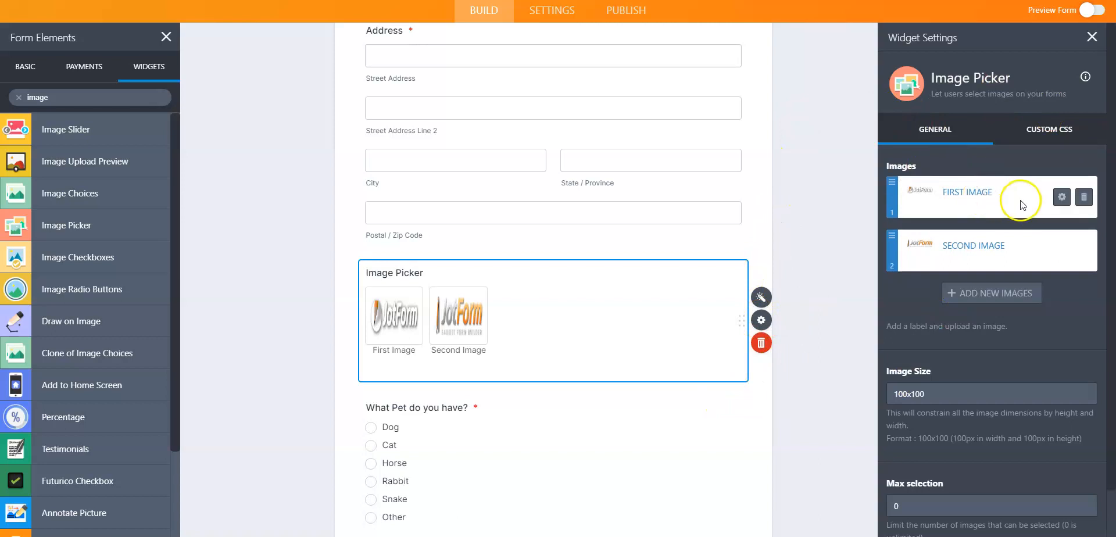
left_click(1084, 200)
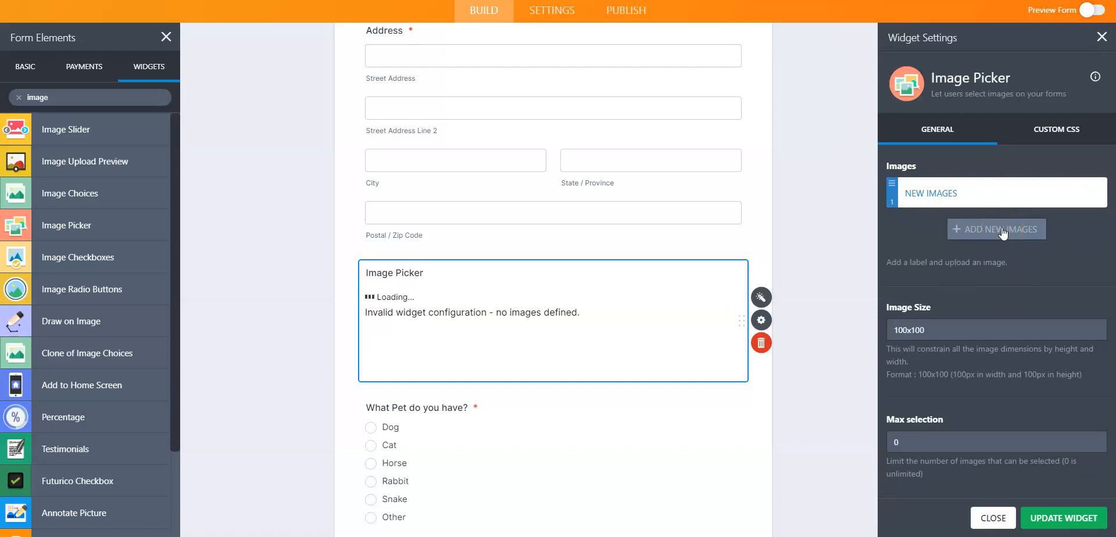
left_click(1003, 230)
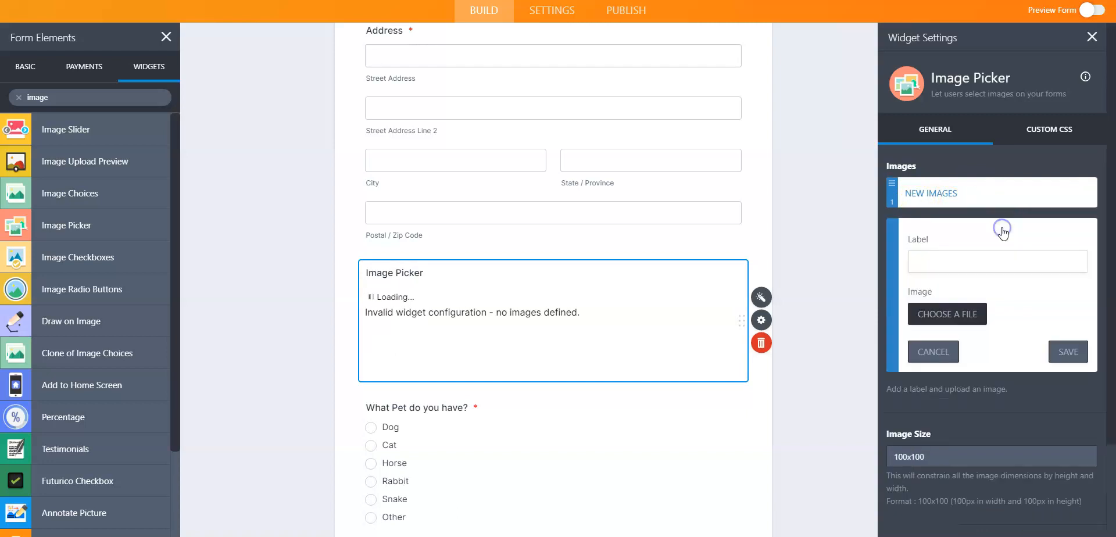
left_click(930, 261)
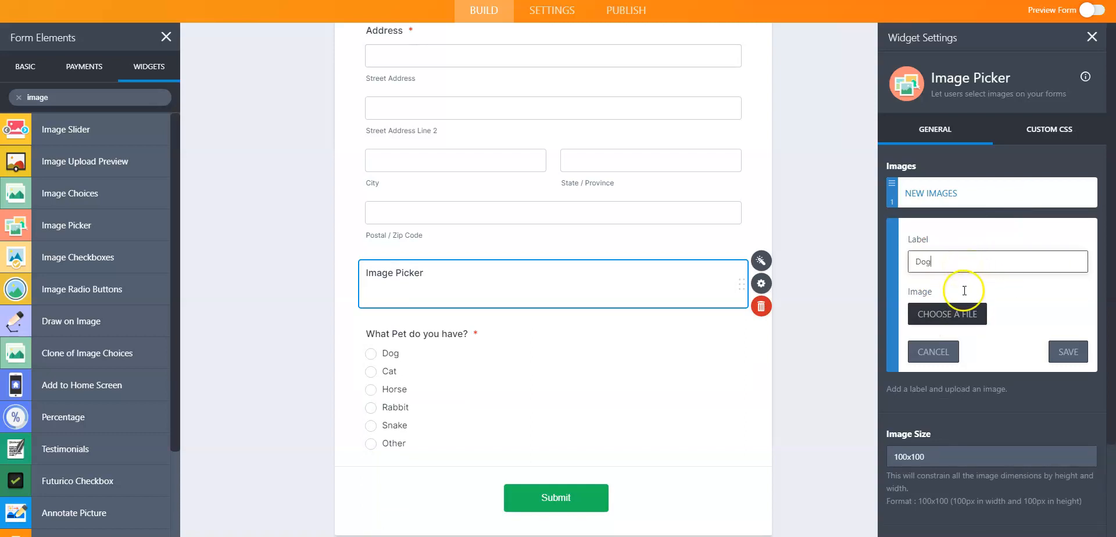
left_click(948, 316)
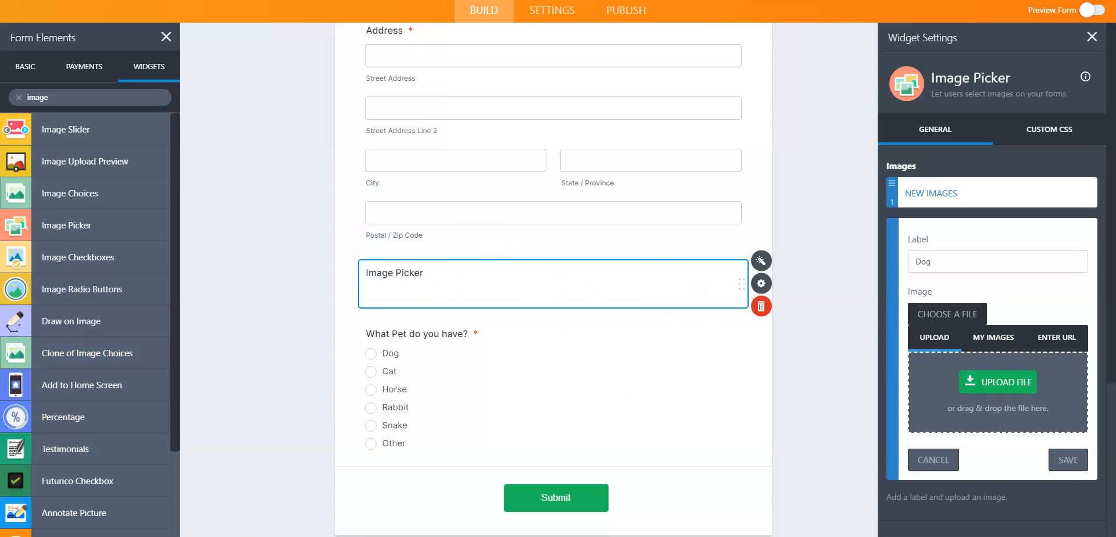
left_click_drag(347, 295, 942, 401)
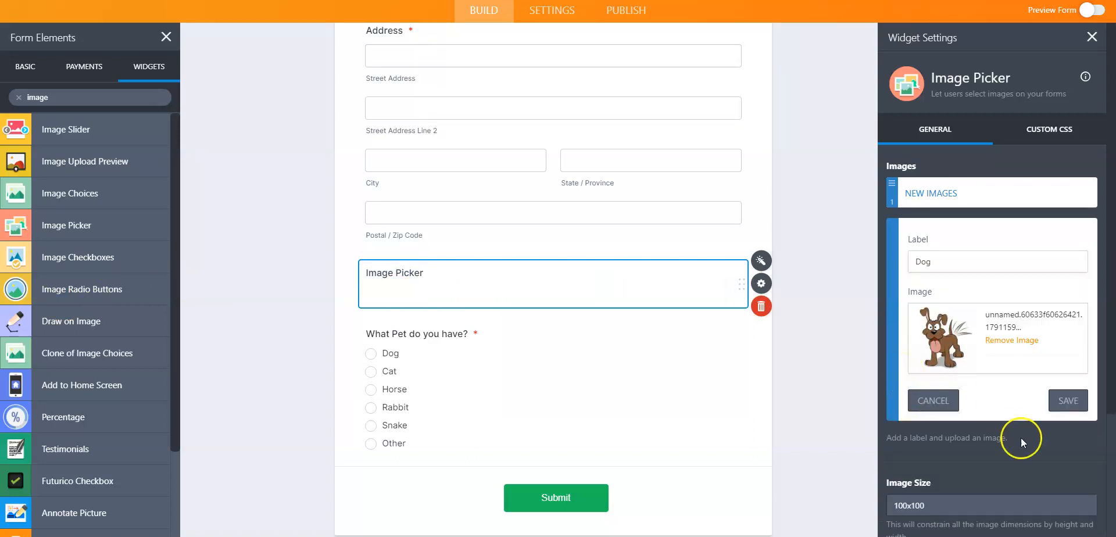
left_click(1068, 401)
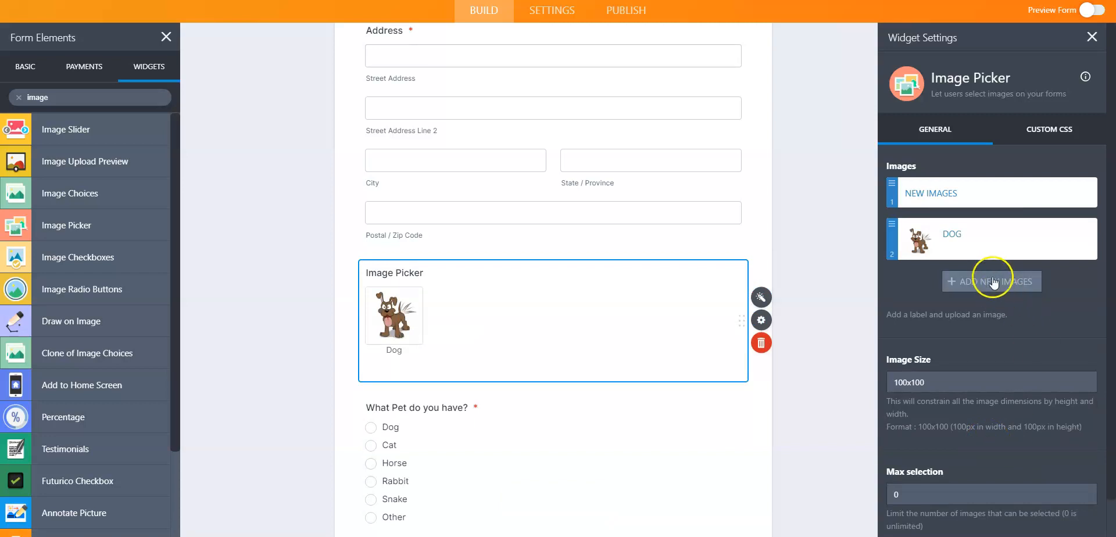
- Add an image entry labelled Cat with an uploaded cat picture to the Image Picker and save it
left_click(959, 282)
left_click(998, 314)
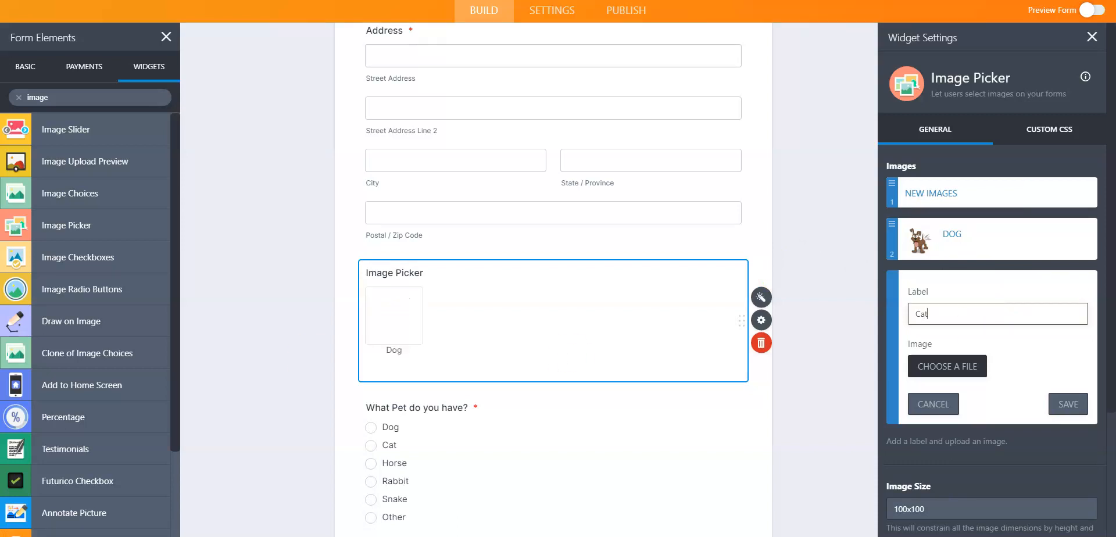
left_click(947, 366)
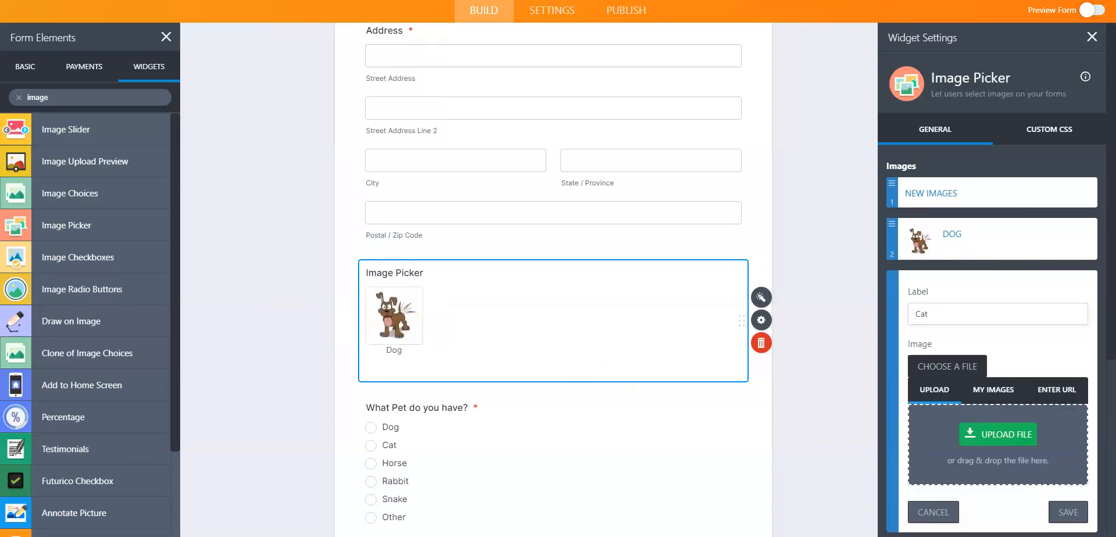
left_click_drag(537, 382, 1007, 463)
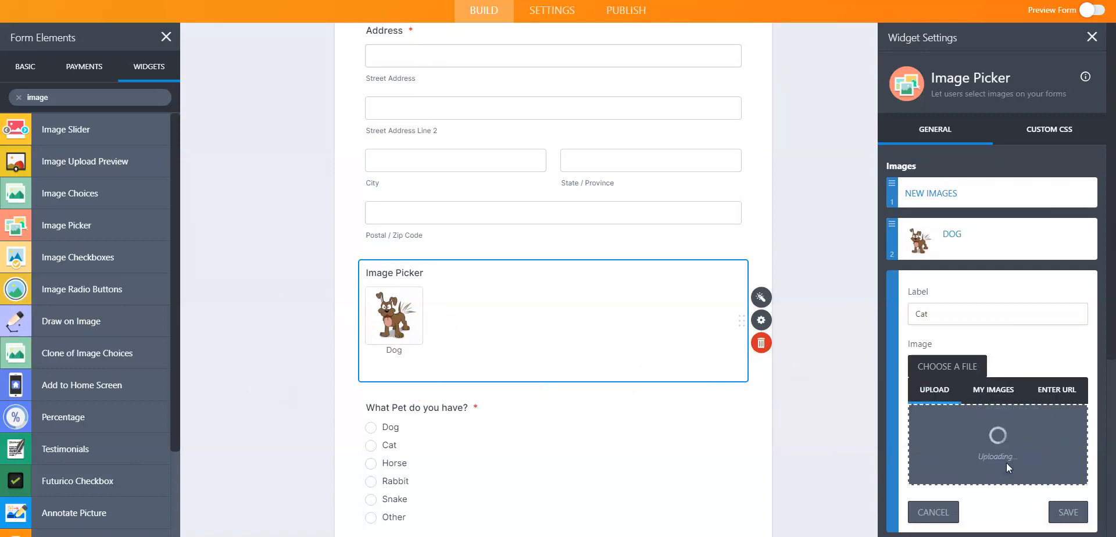
left_click(1076, 459)
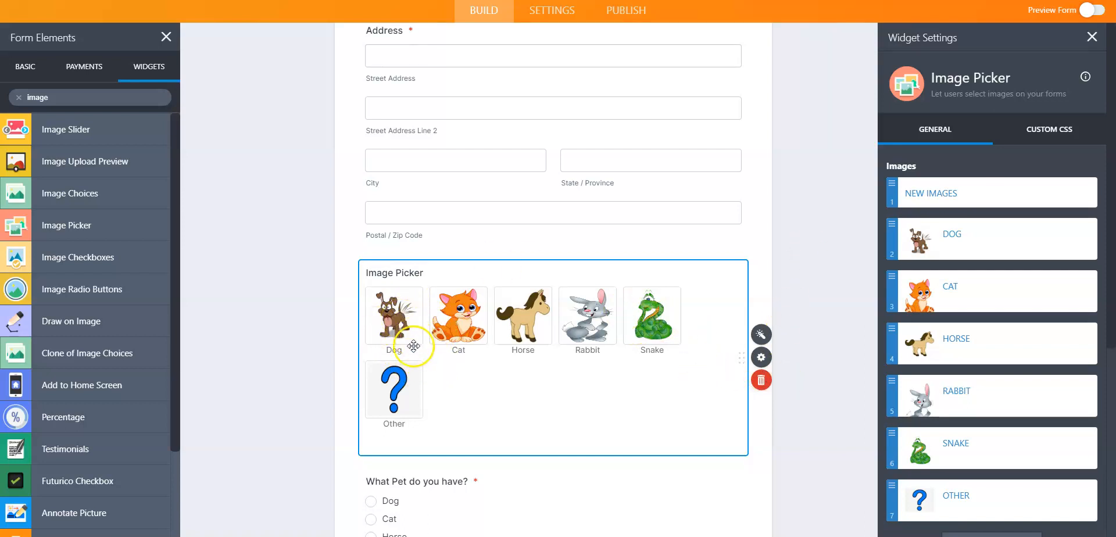
- Set the label alignment of the Image Picker question to Left
left_click(926, 134)
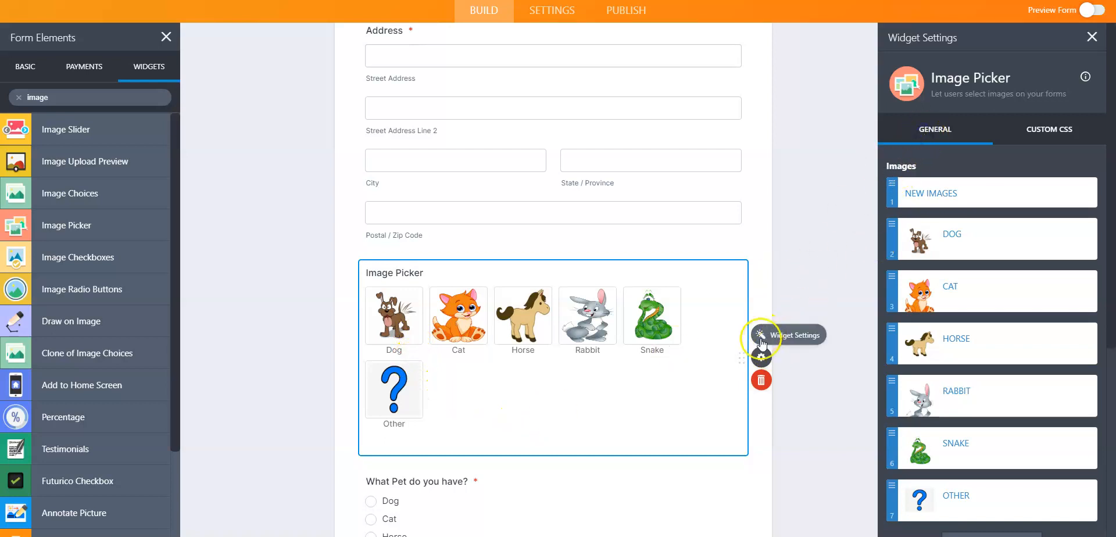
left_click(762, 358)
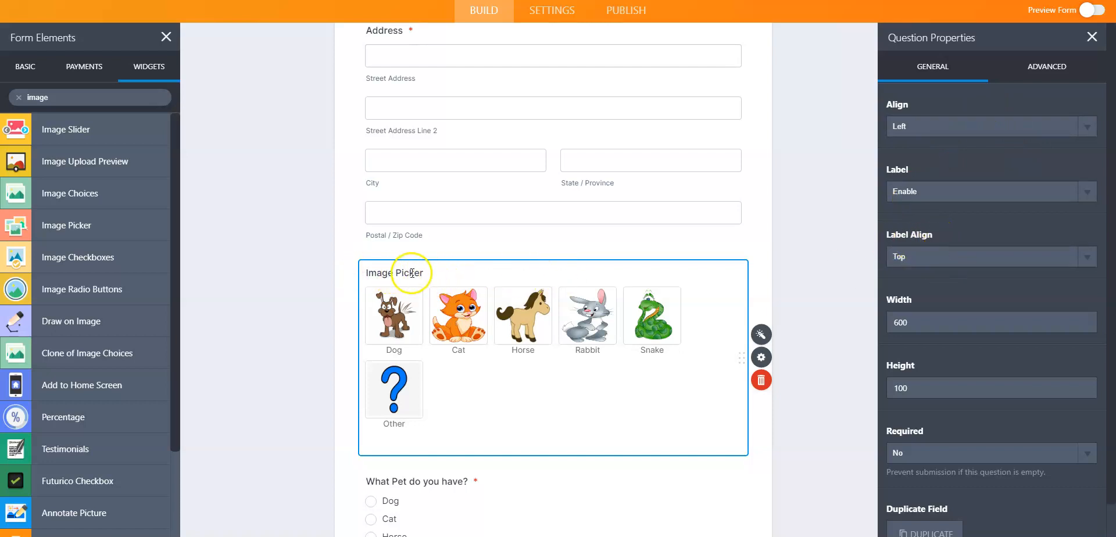
left_click(939, 255)
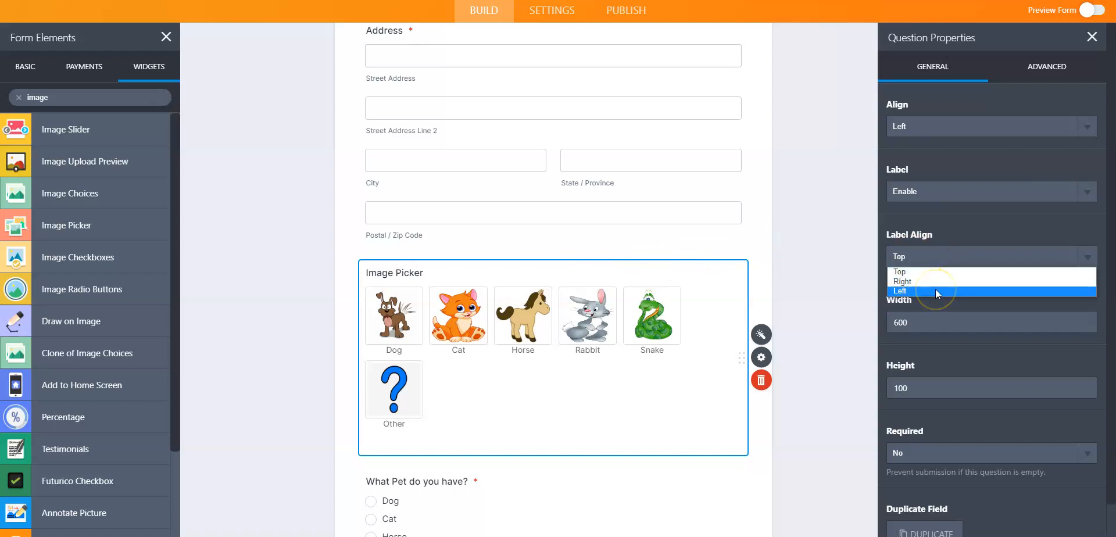
left_click(933, 286)
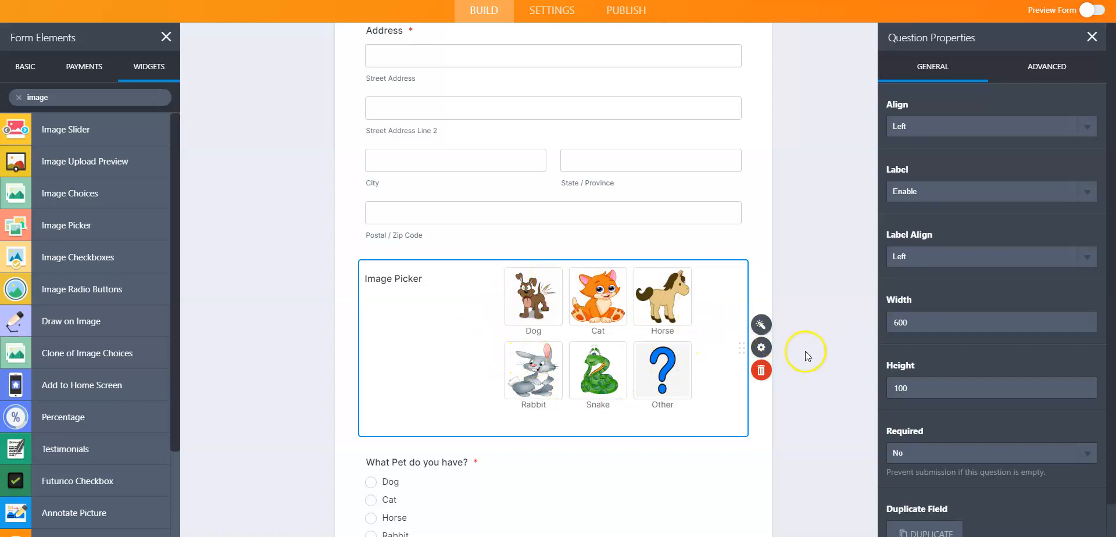
- Change the Image Picker's question text to "Choose your Pet..."
scroll(805, 351, "up", 1)
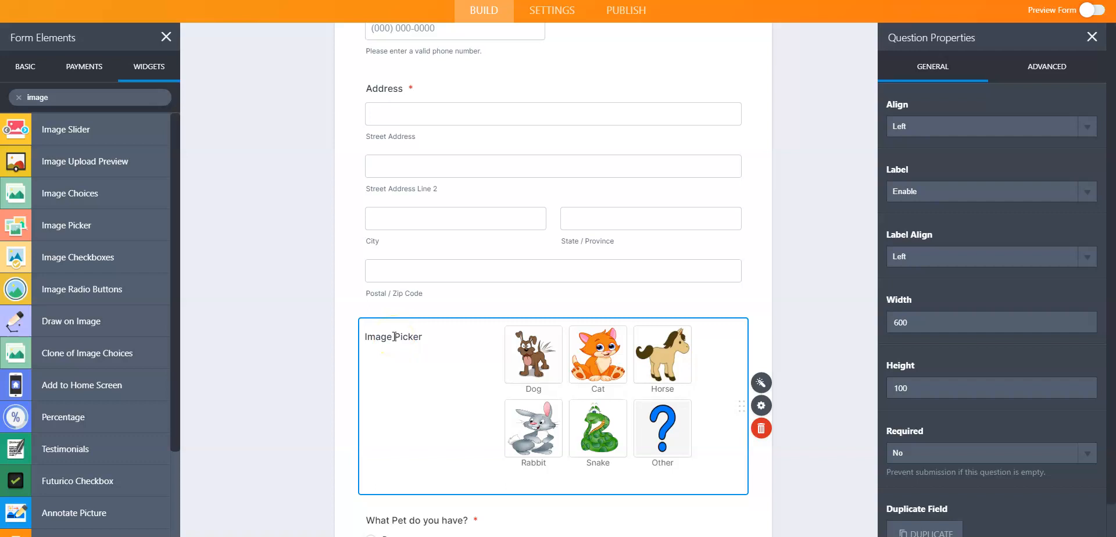
left_click(1043, 68)
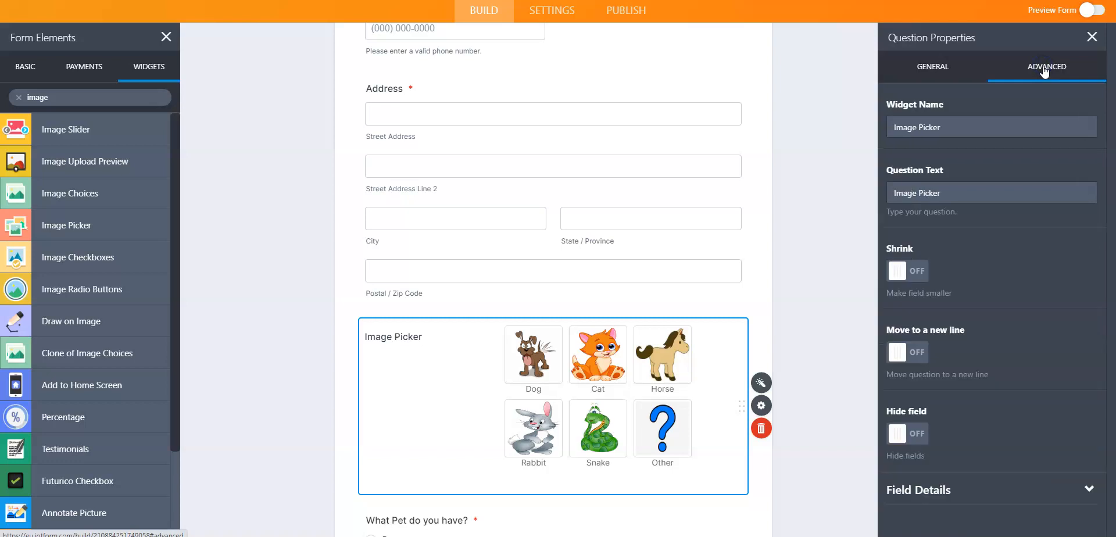
left_click(957, 194)
triple_click(910, 192)
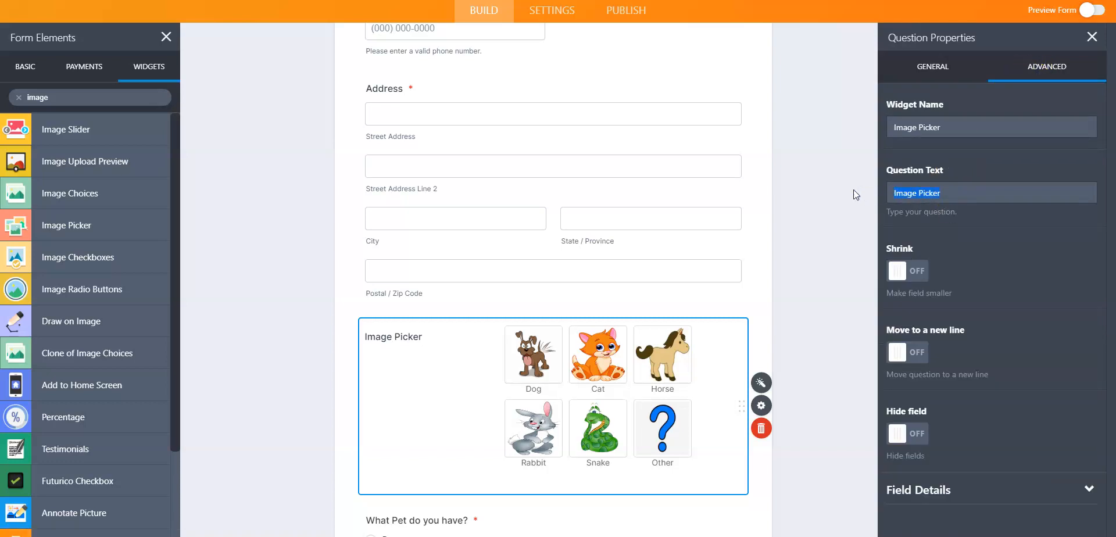
left_click(916, 193)
left_click(921, 194)
type("Cyour")
key("ctrl+a")
left_click(931, 192)
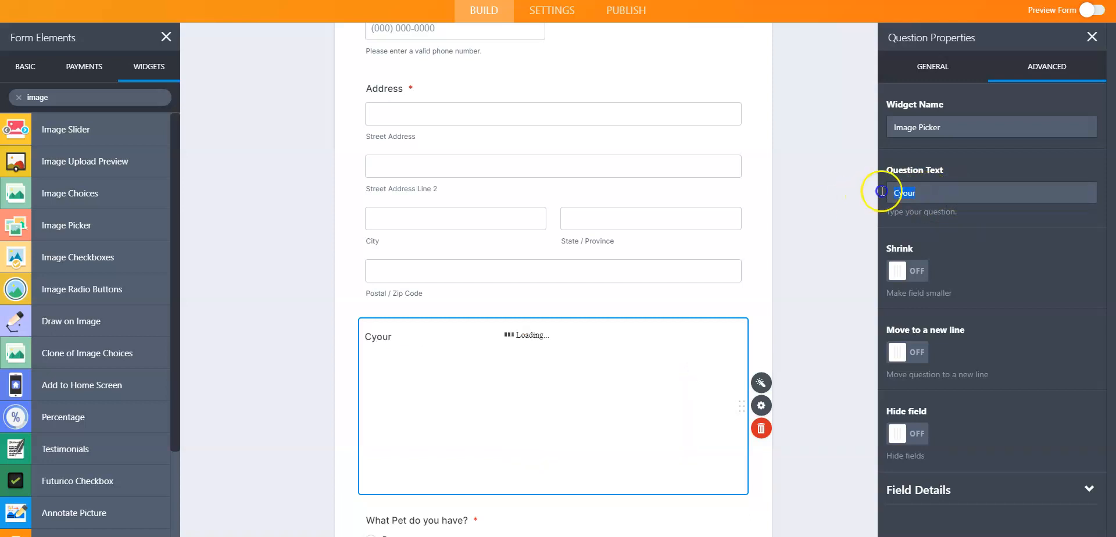
type("C")
left_click(923, 195)
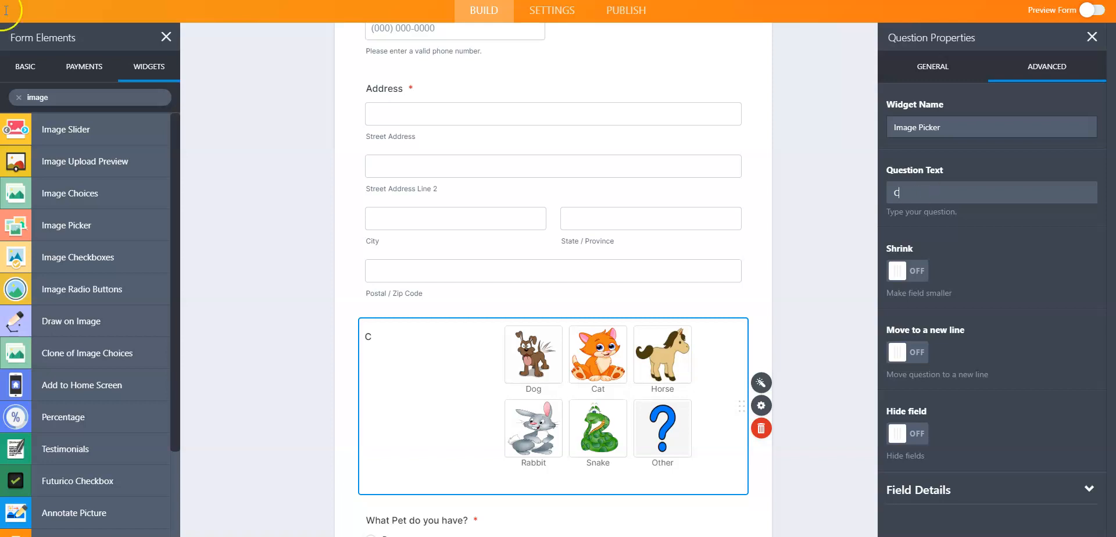
type("hoose your Pet...")
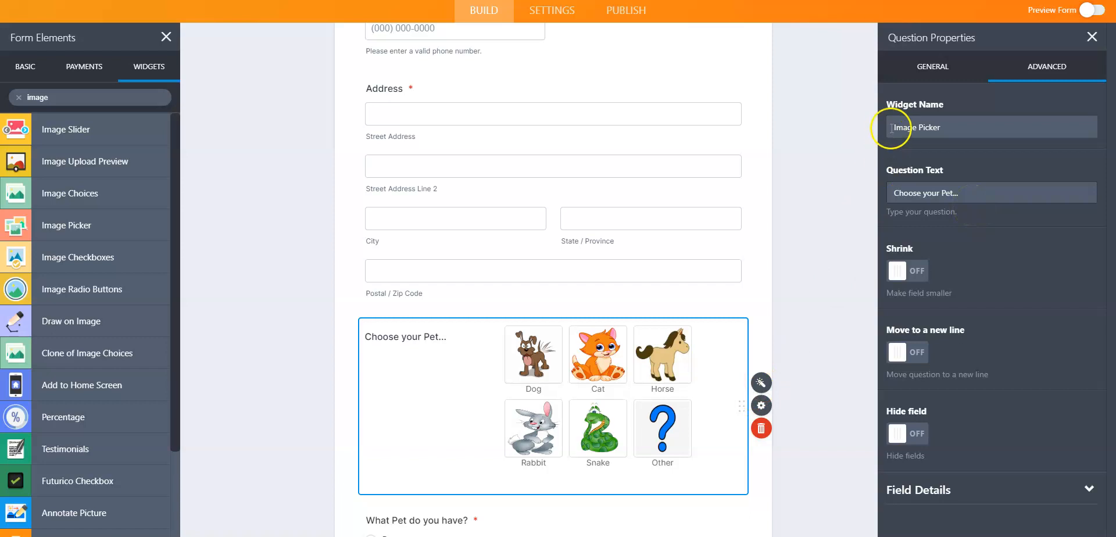
- Make the "Choose your Pet..." image question required
left_click(932, 68)
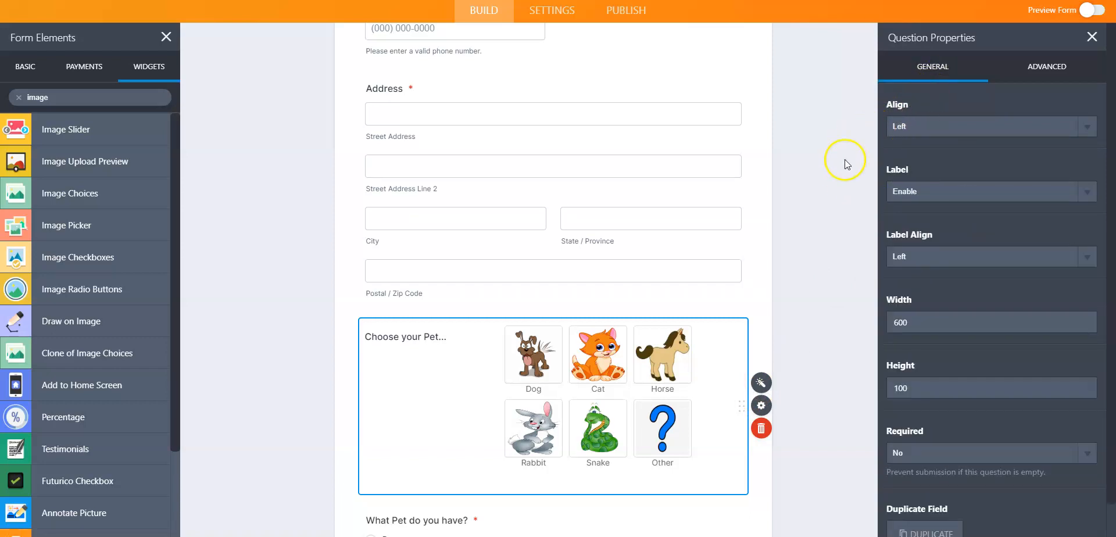
scroll(849, 174, "down", 1)
scroll(853, 187, "down", 2)
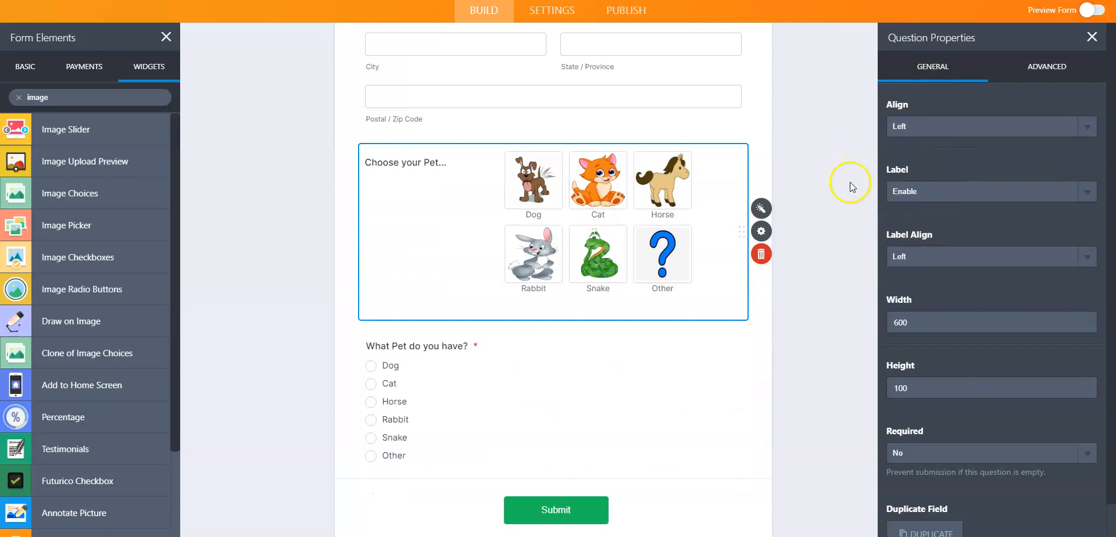
scroll(931, 407, "down", 1)
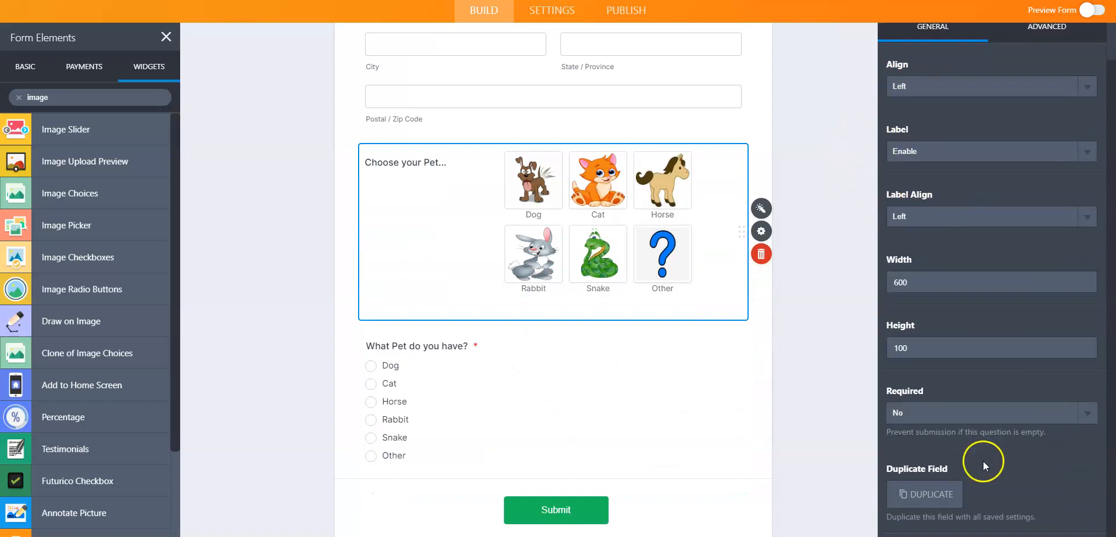
left_click(942, 423)
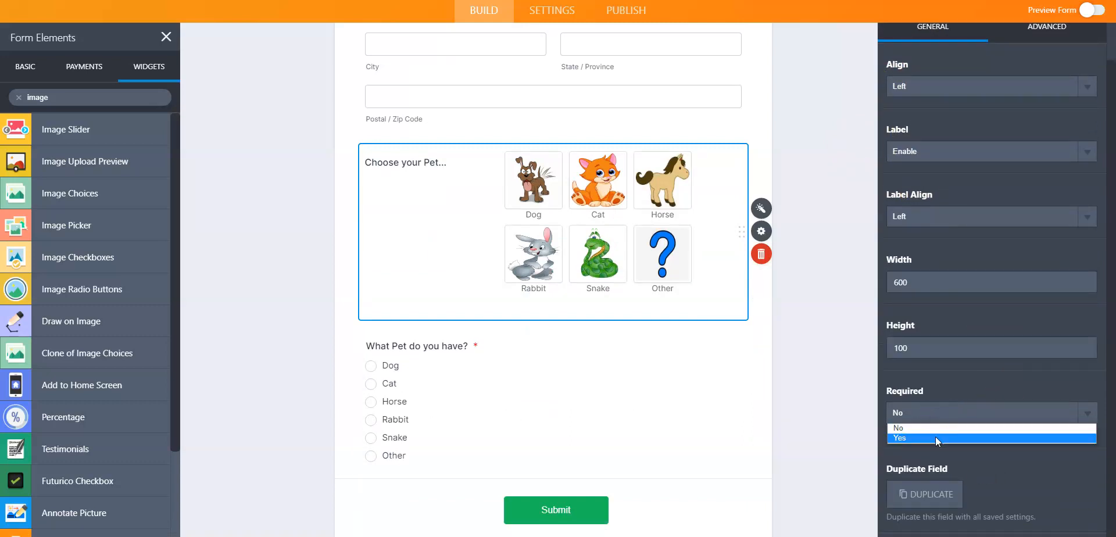
left_click(936, 437)
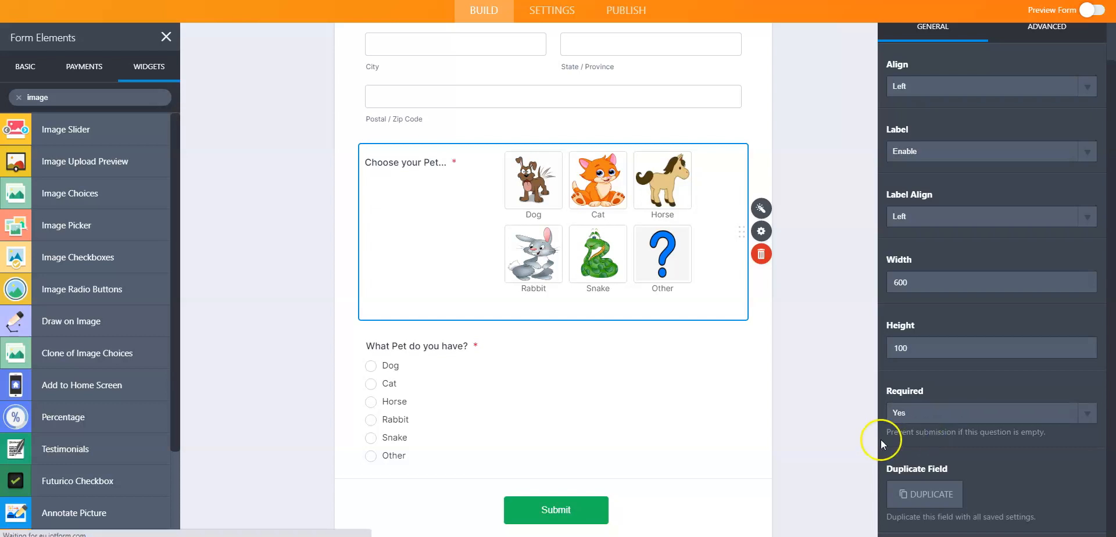
- Delete the "What Pet do you have?" single-choice question from the form
left_click(520, 222)
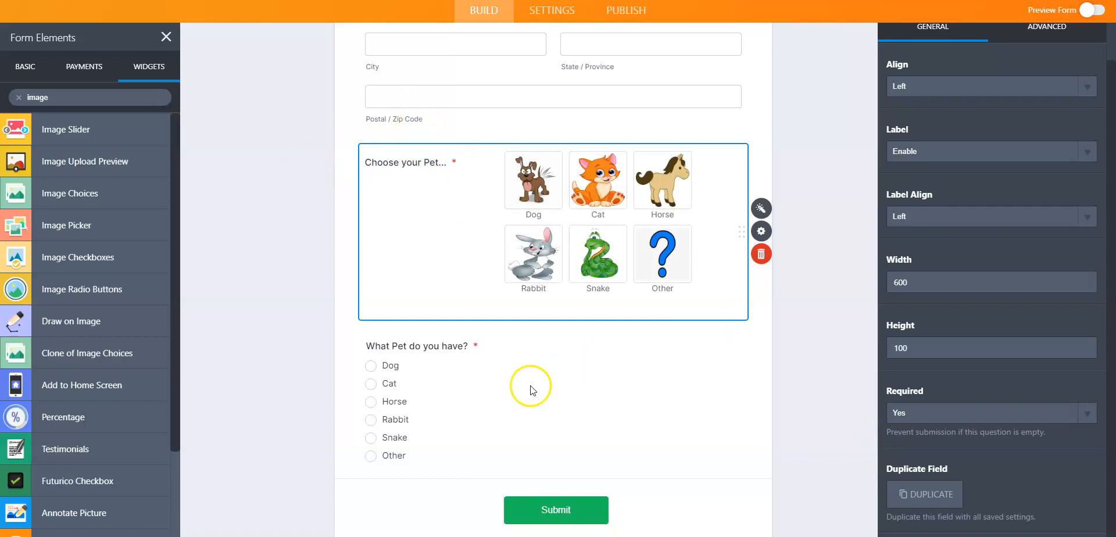
left_click(551, 371)
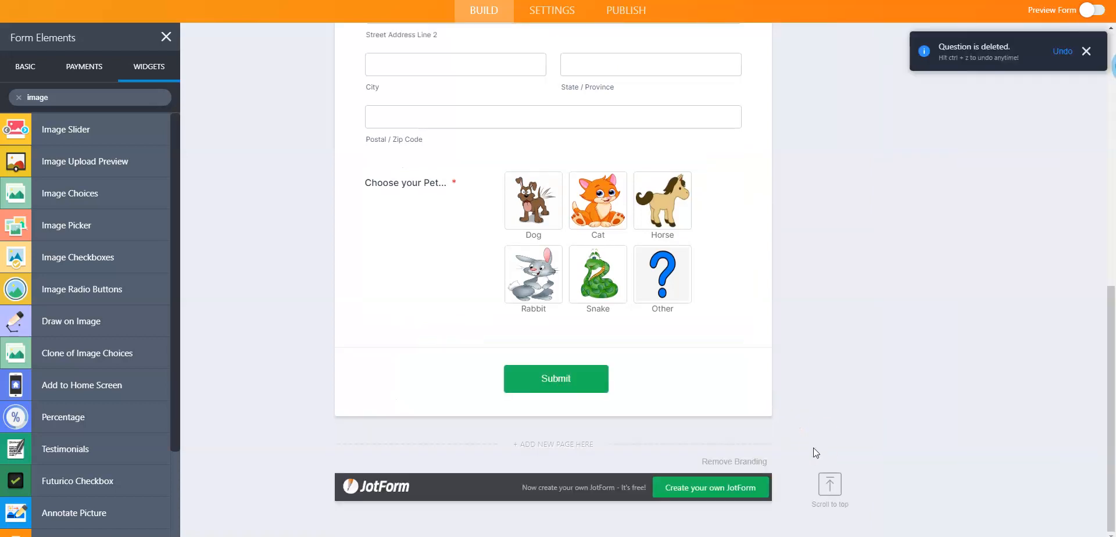
- Preview the form and try submitting it with empty required fields, testing multiple pet image selections including Dog and Rabbit
scroll(1114, 233, "up", 3)
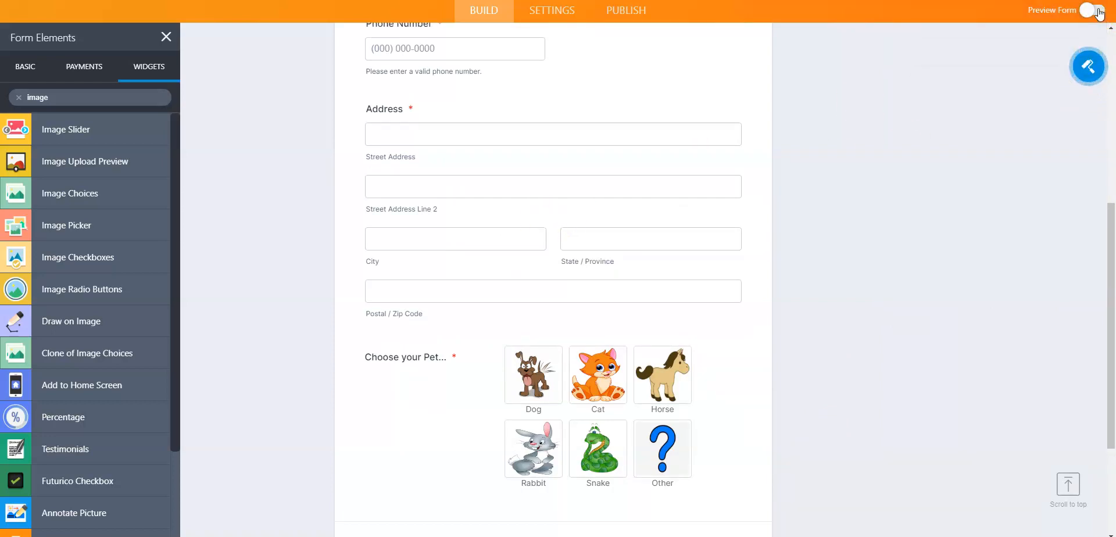
left_click(1098, 12)
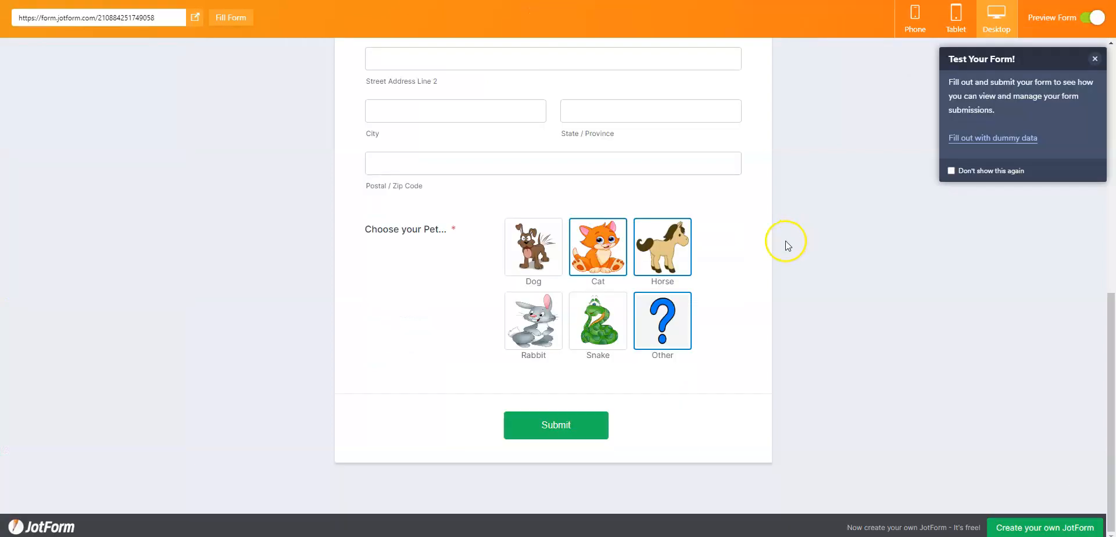
scroll(787, 240, "up", 9)
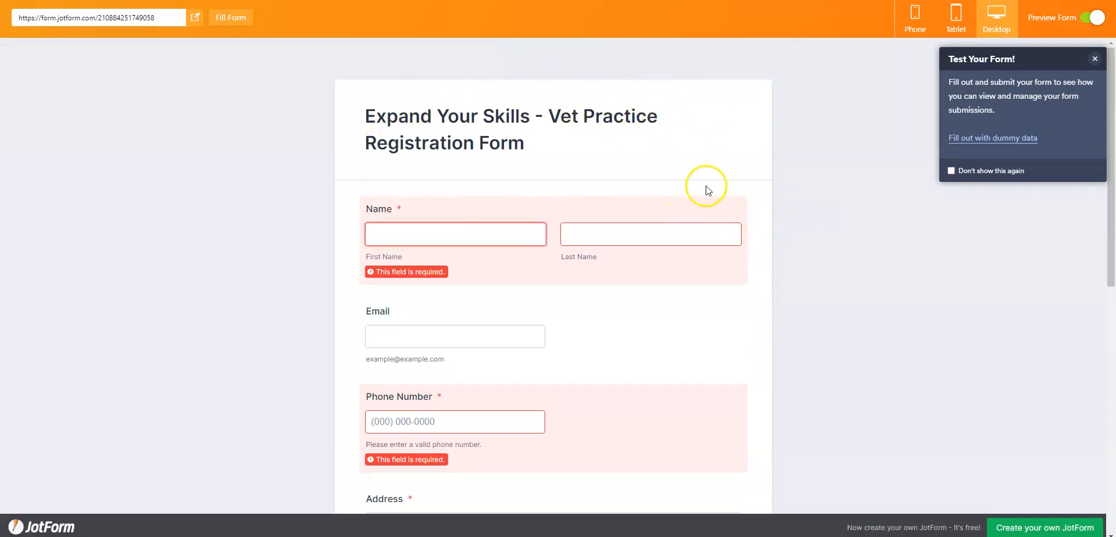
scroll(524, 314, "down", 8)
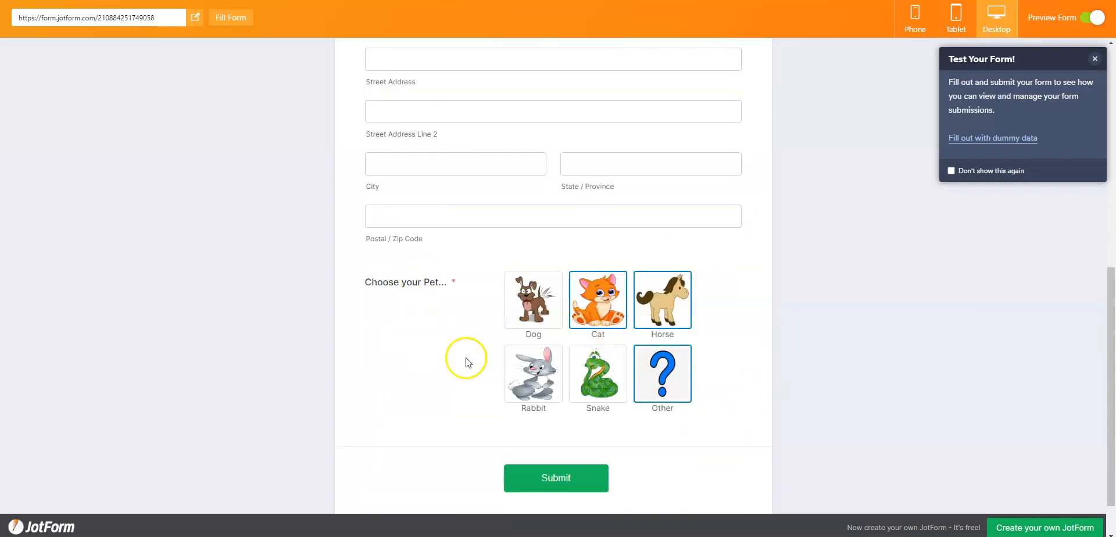
left_click(534, 311)
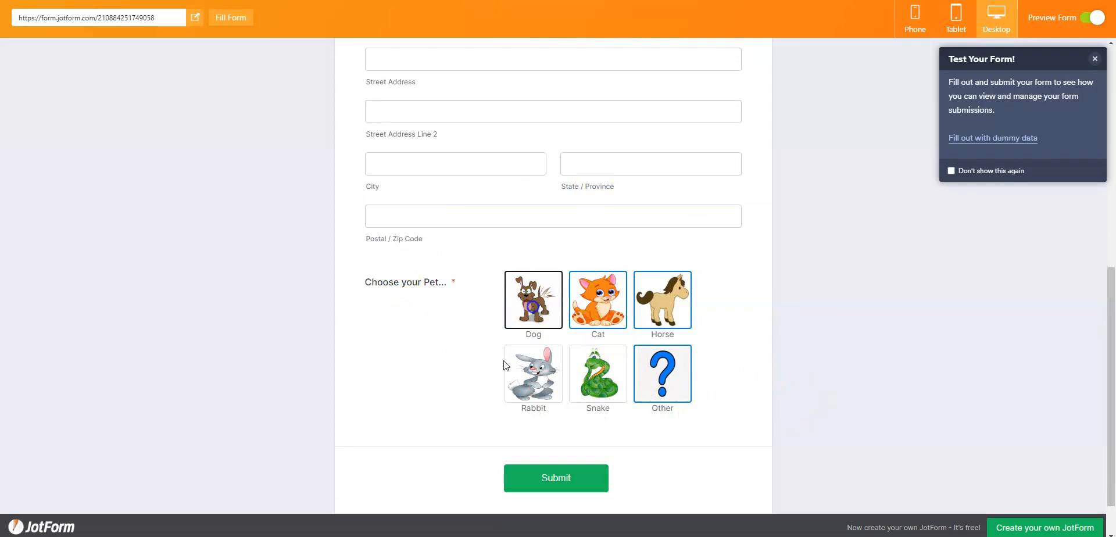
left_click(524, 374)
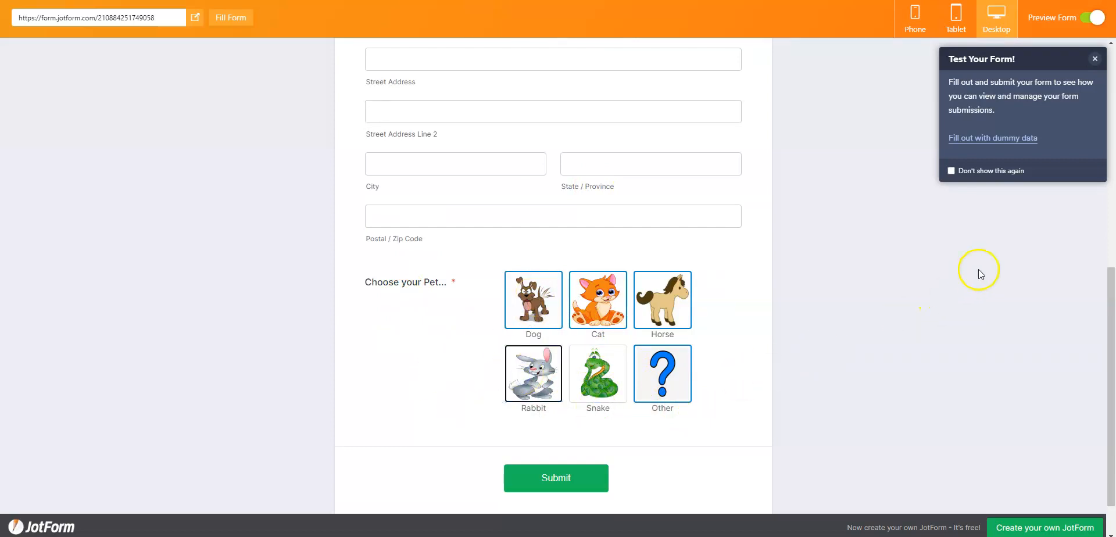
- Fill out the previewed form with dummy data
scroll(705, 231, "up", 4)
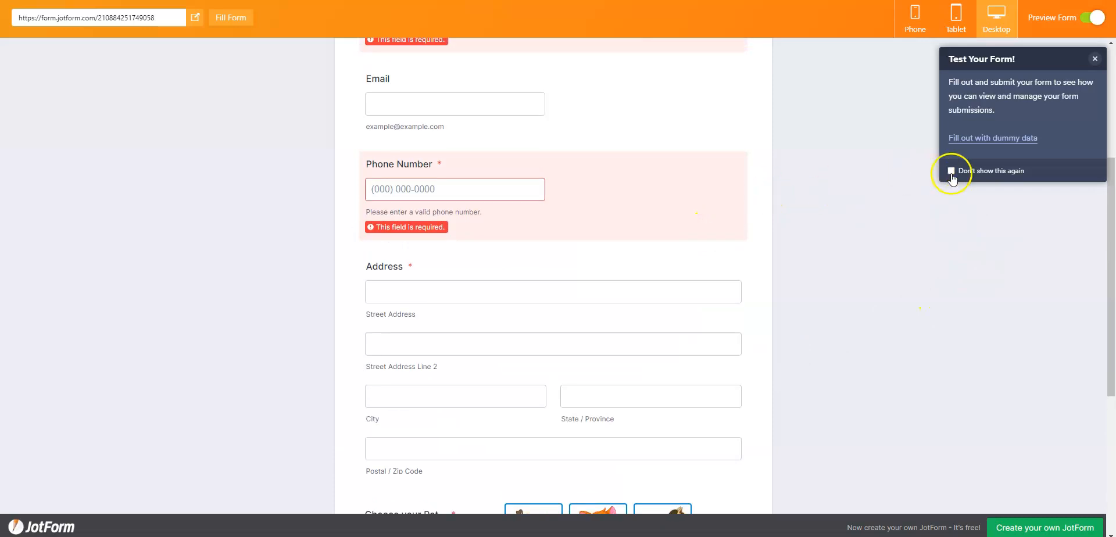
left_click(983, 139)
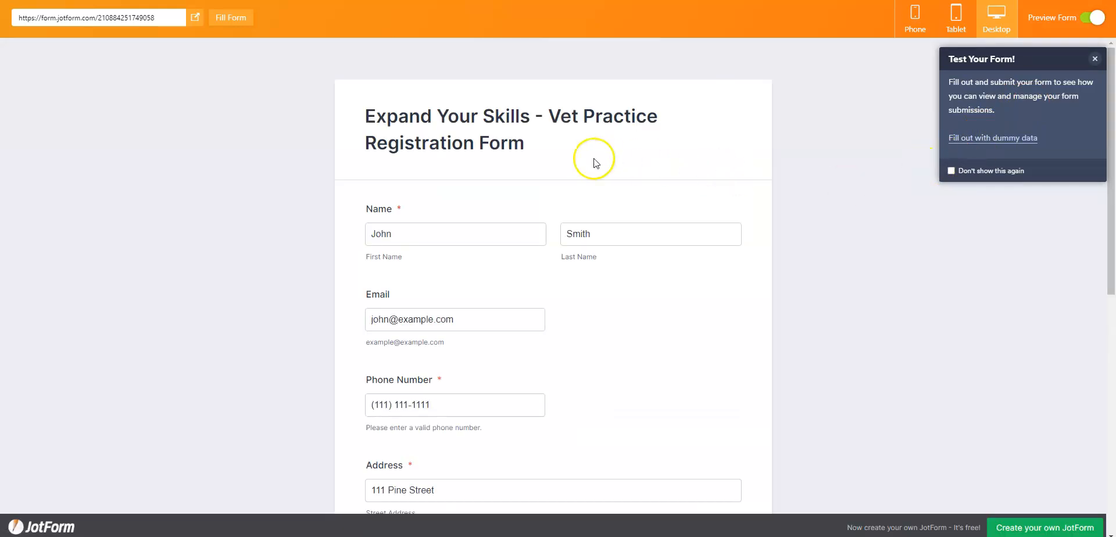
- Choose the Dog and Cat images under "Choose your Pet..." and submit the test form
scroll(661, 206, "down", 2)
scroll(661, 206, "down", 5)
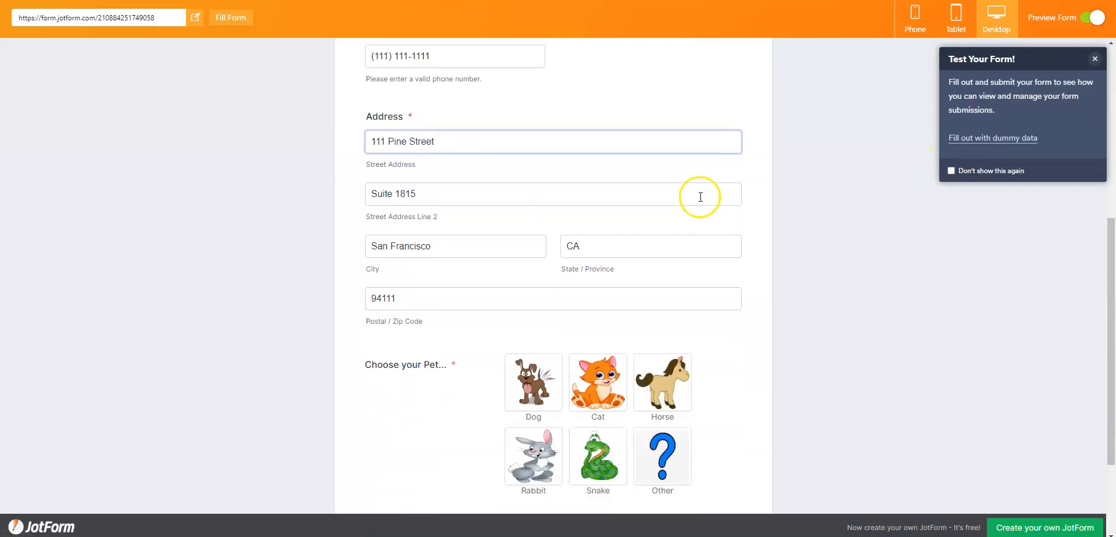
left_click(540, 325)
left_click(458, 247)
scroll(459, 320, "down", 1)
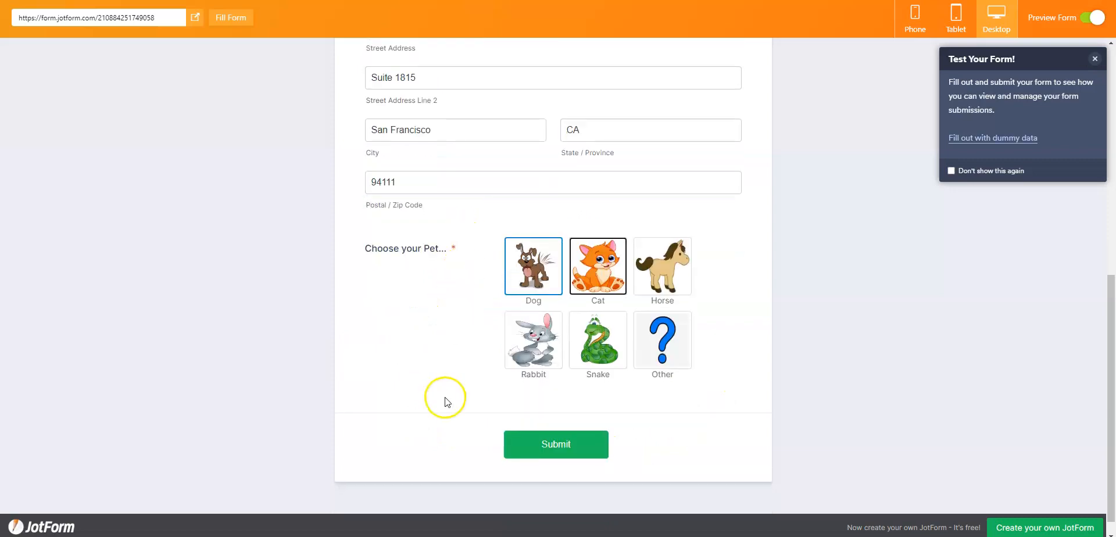
left_click(544, 445)
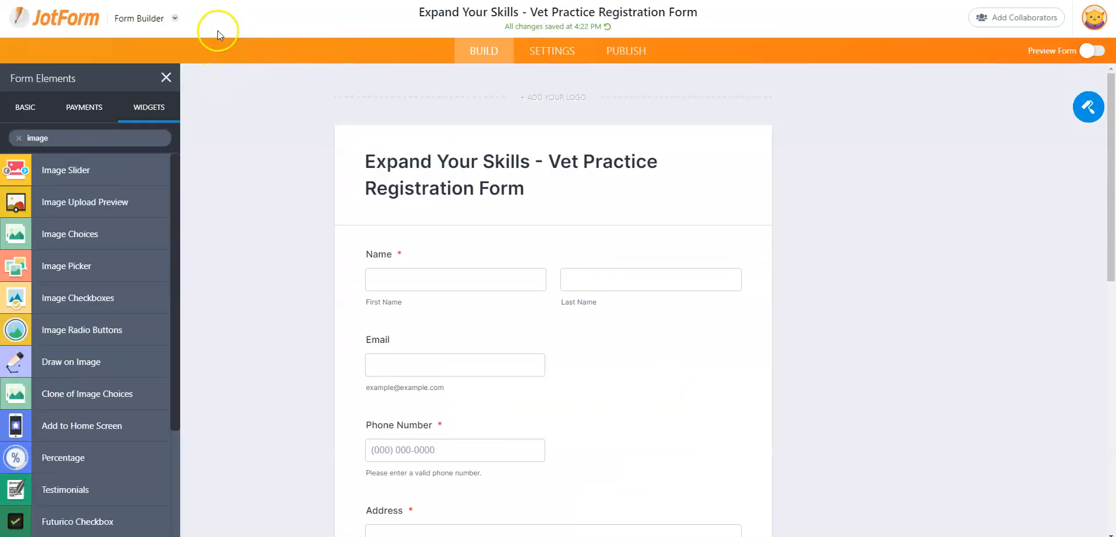
- Open the form's submissions Inbox and review the test entry's contact details and chosen pet images
left_click(174, 22)
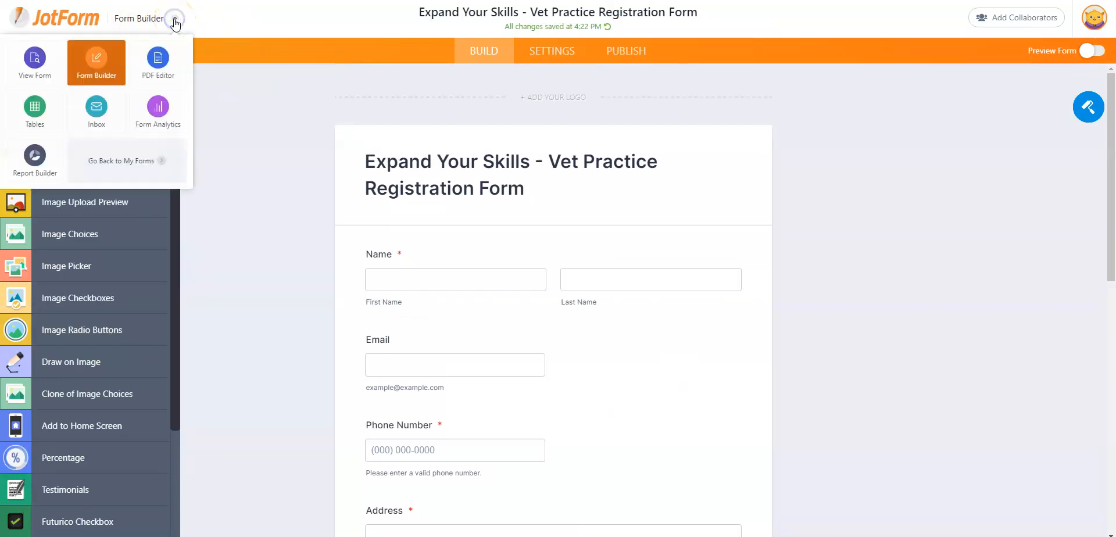
left_click(99, 114)
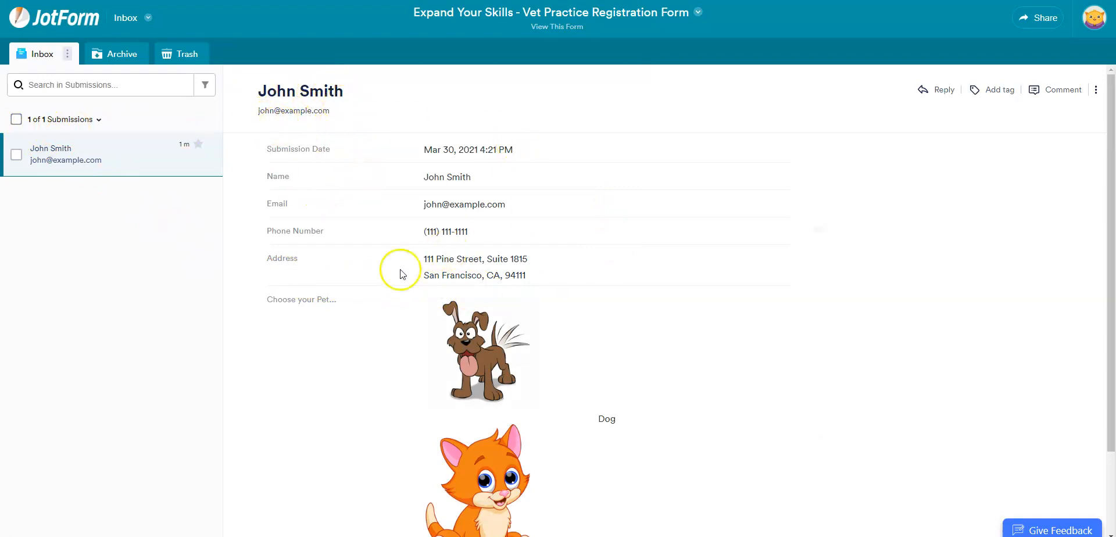
scroll(587, 442, "down", 3)
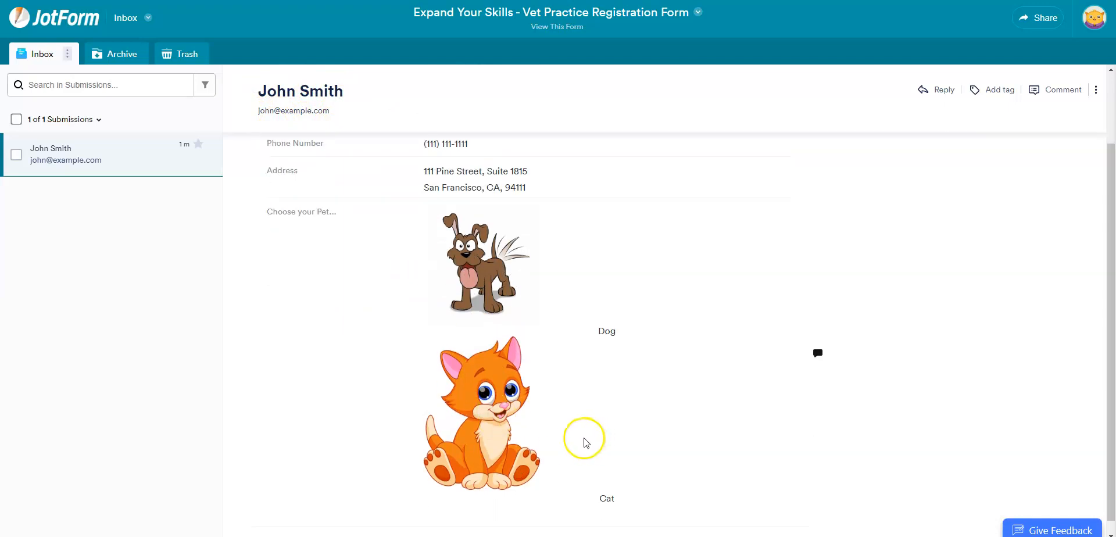
scroll(571, 454, "up", 1)
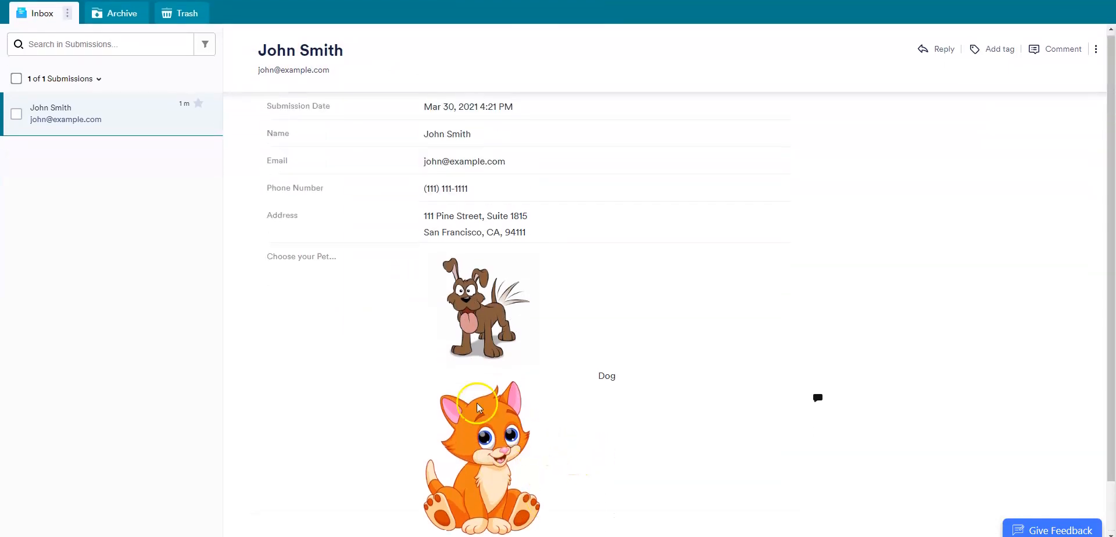